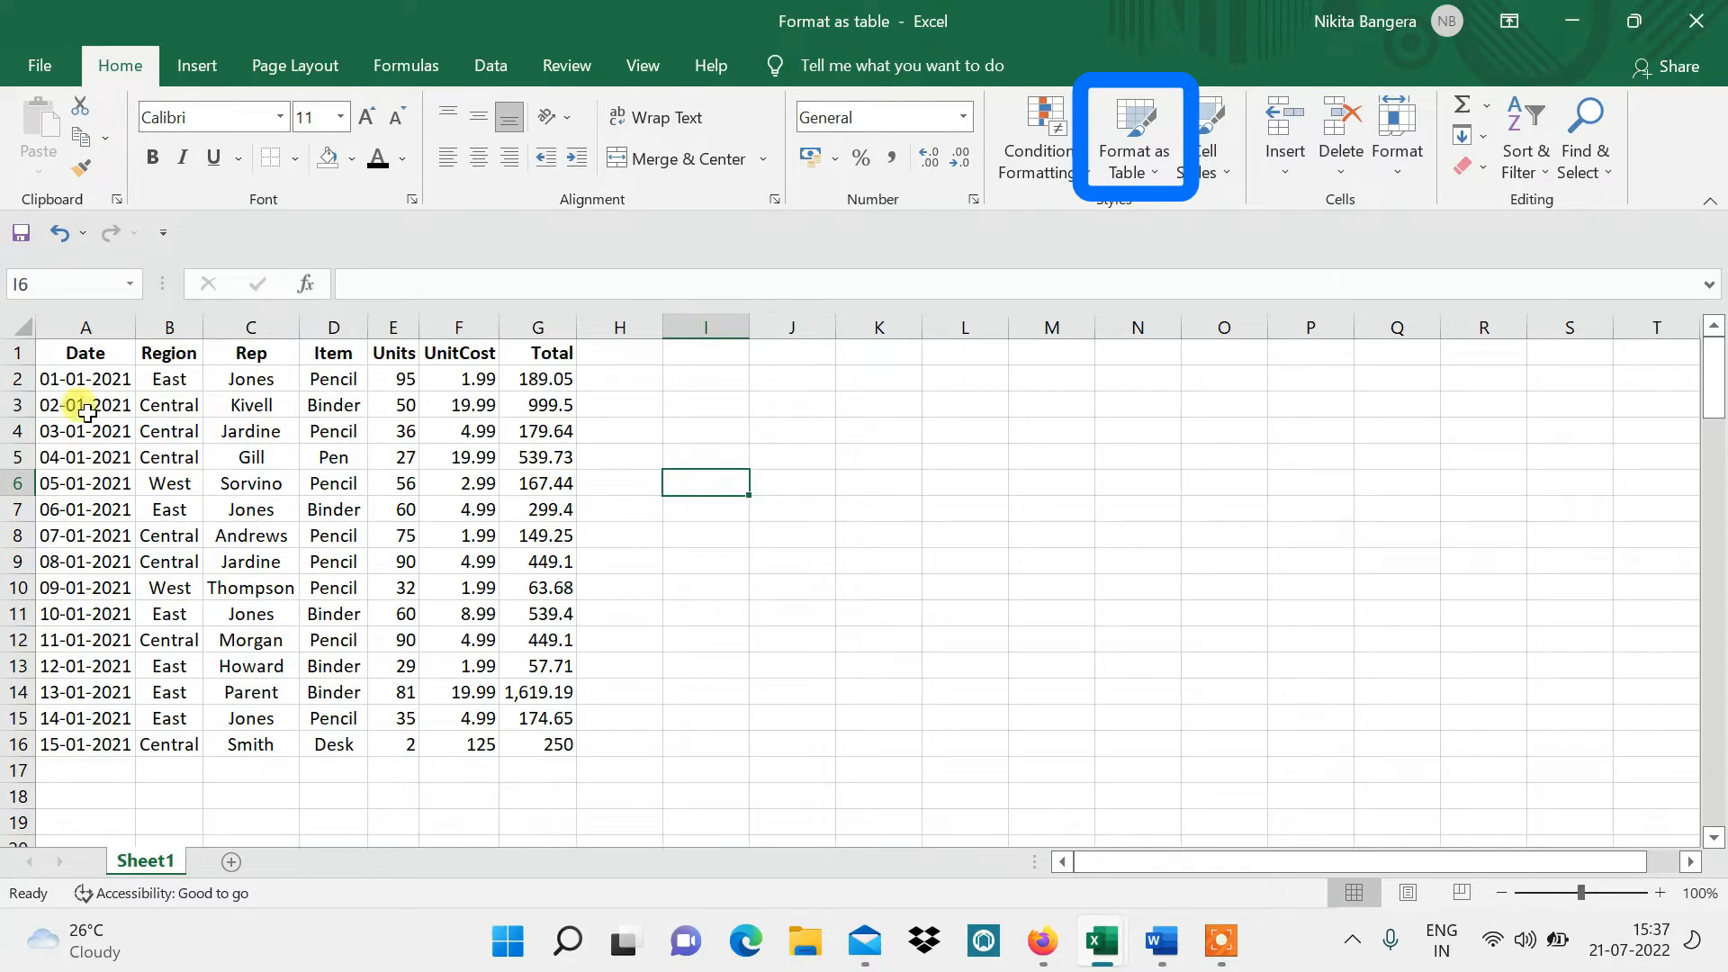
- Format the data range A1:G16 as a table with headers, using the first-row light blue banded style from the Light group
click(570, 412)
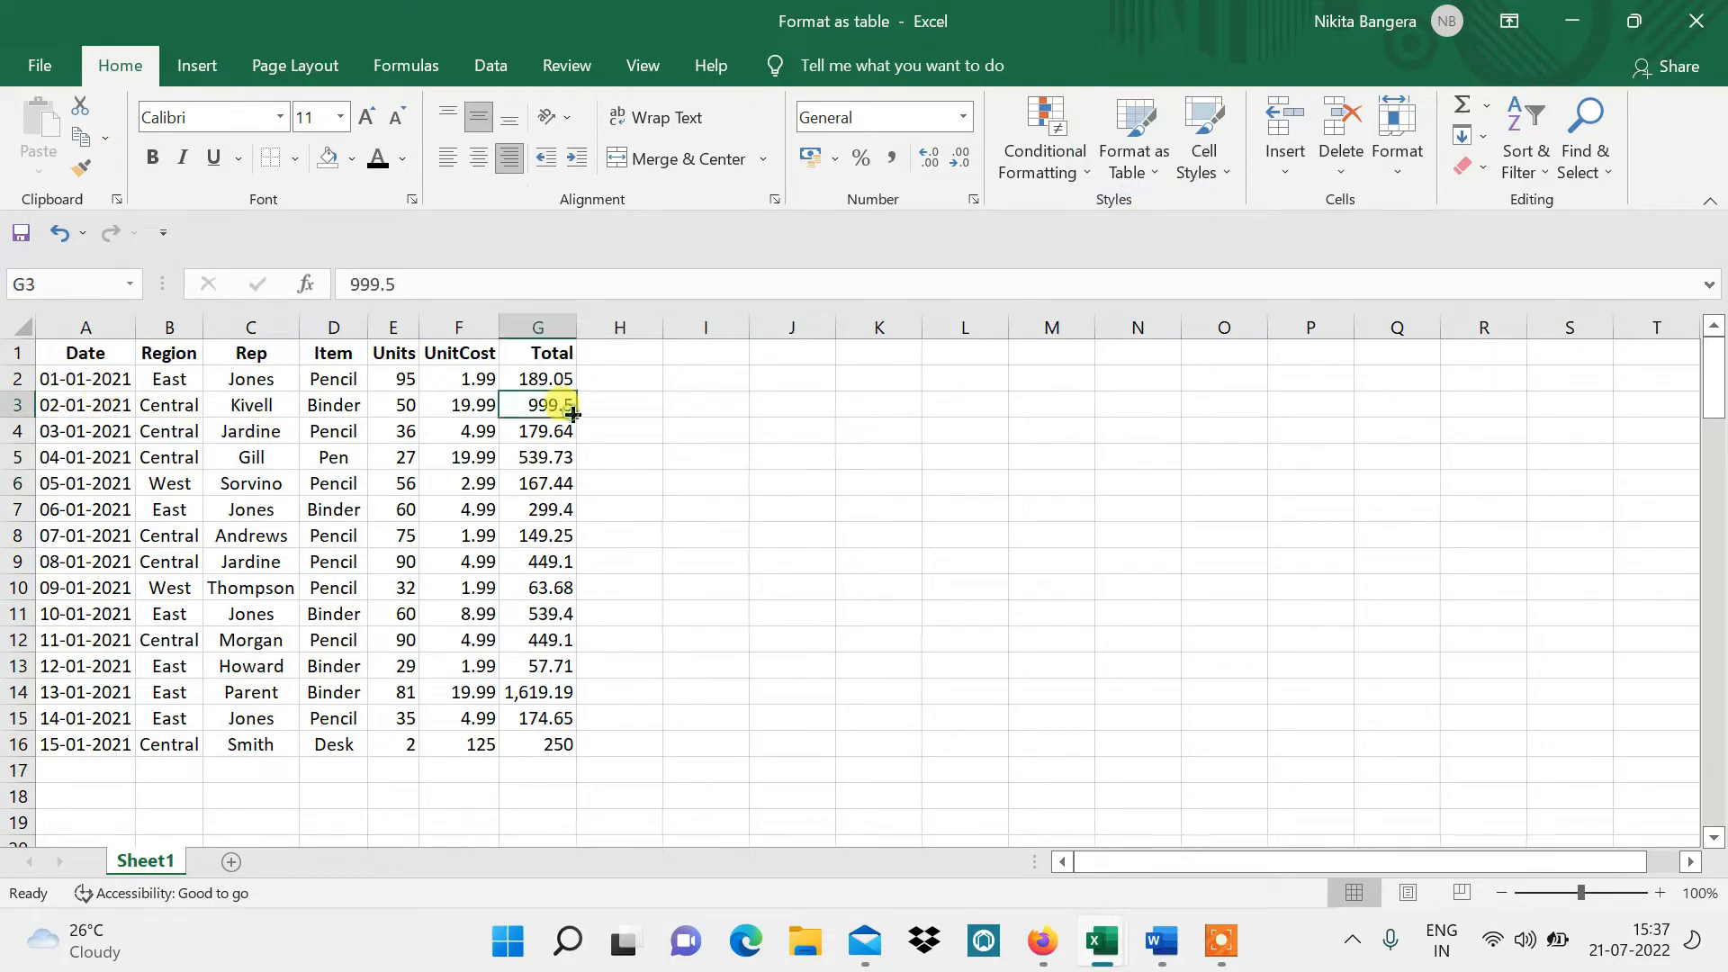
click(1152, 105)
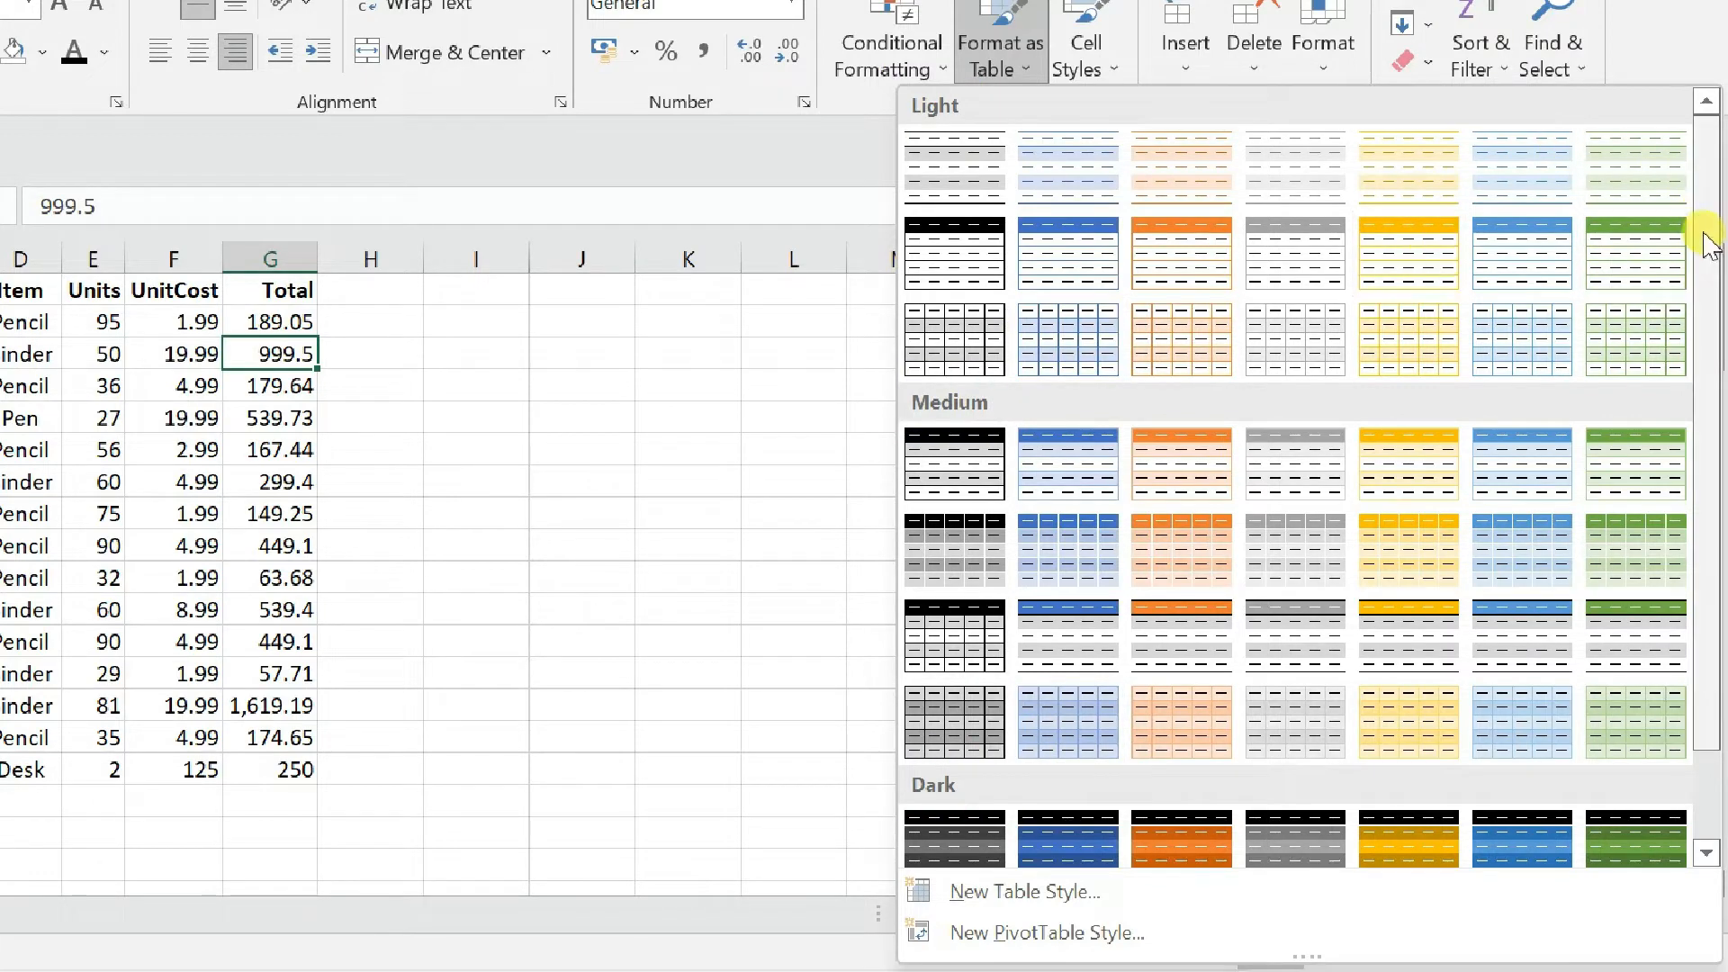
mouse_move(1703, 234)
mouse_down()
mouse_move(1701, 405)
mouse_move(1719, 260)
mouse_up()
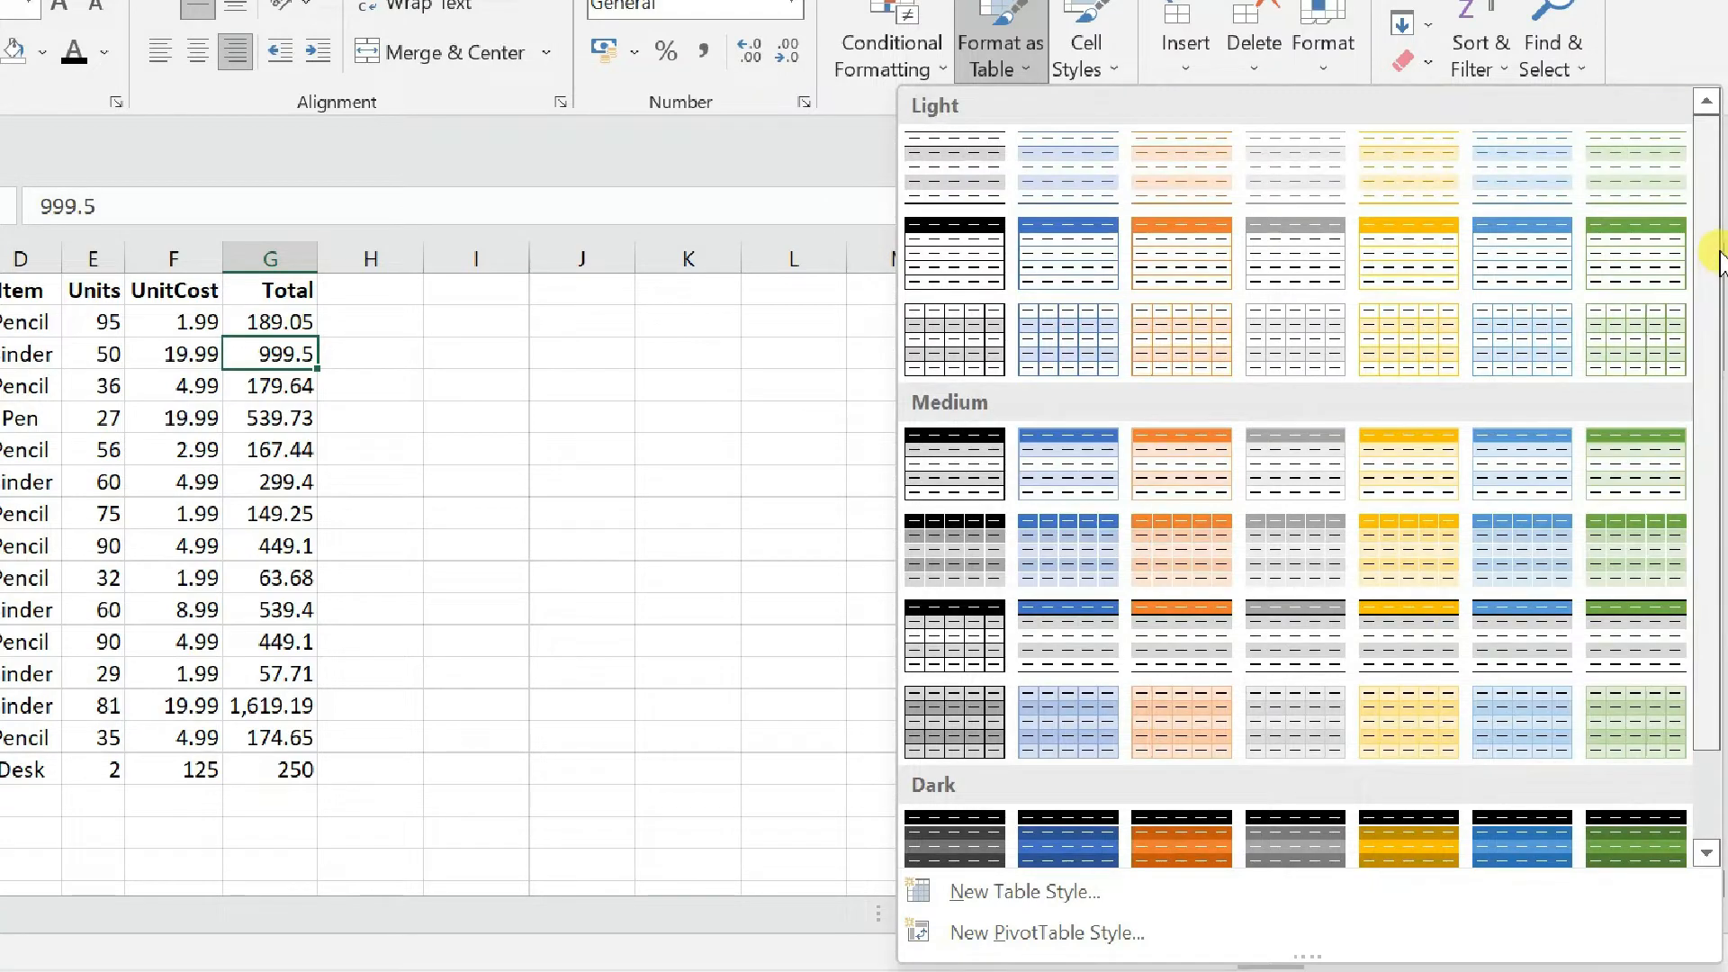
click(1548, 160)
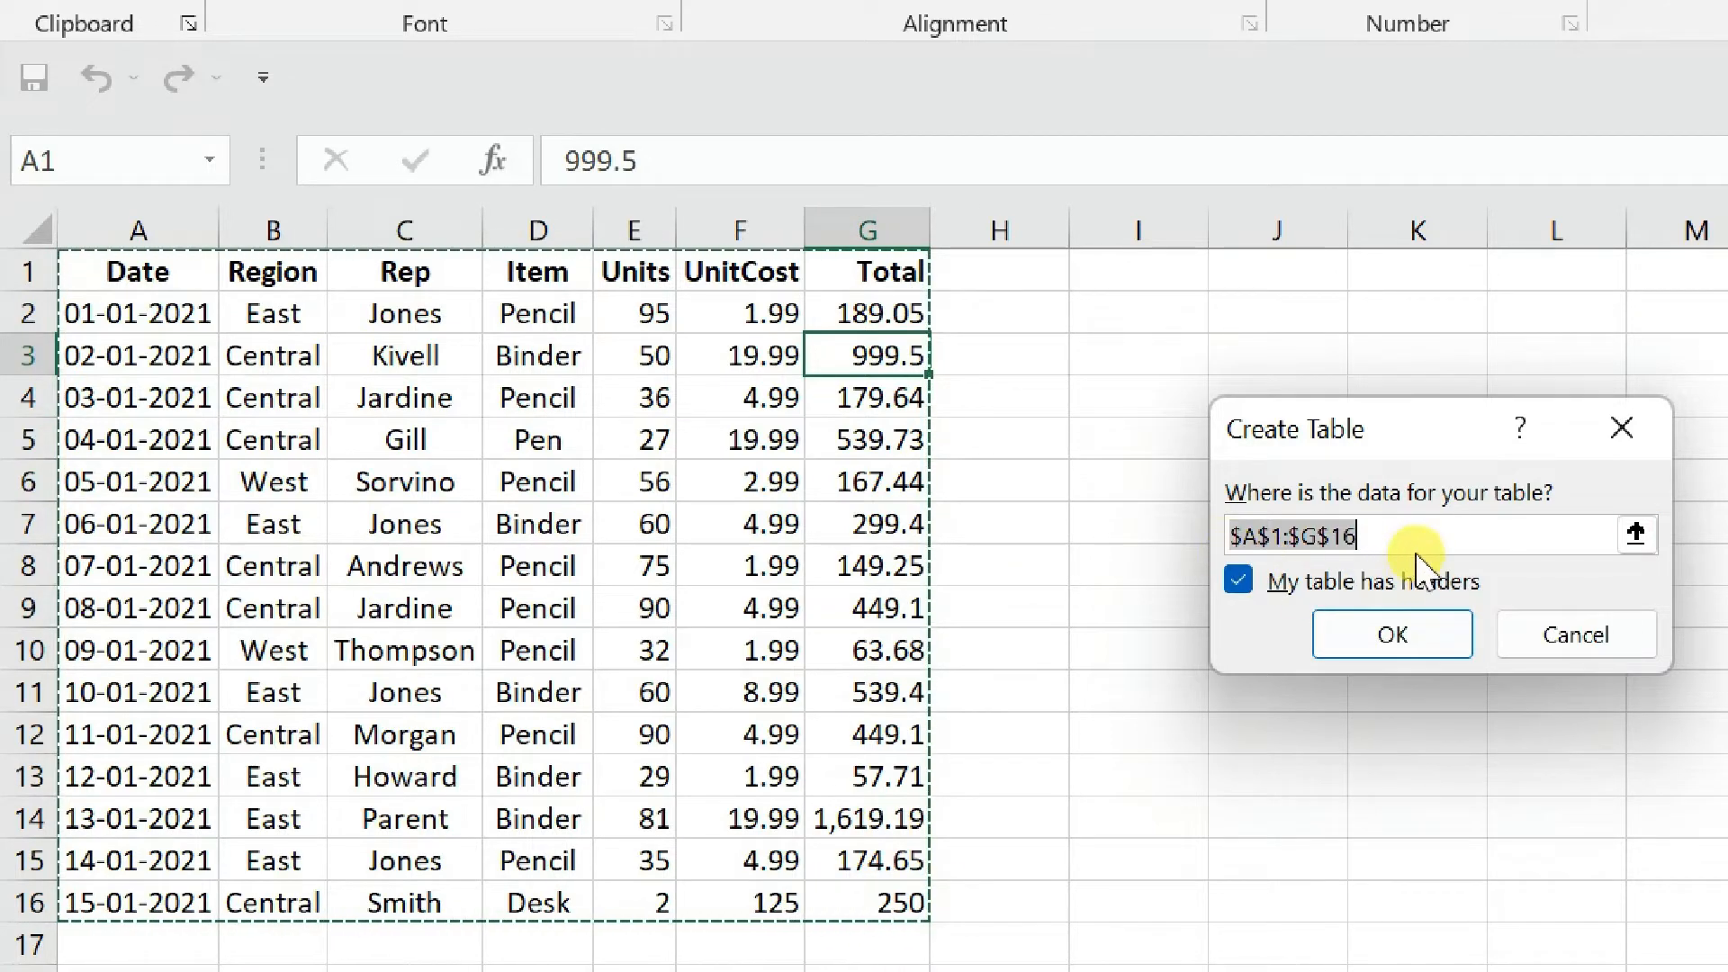
click(1465, 540)
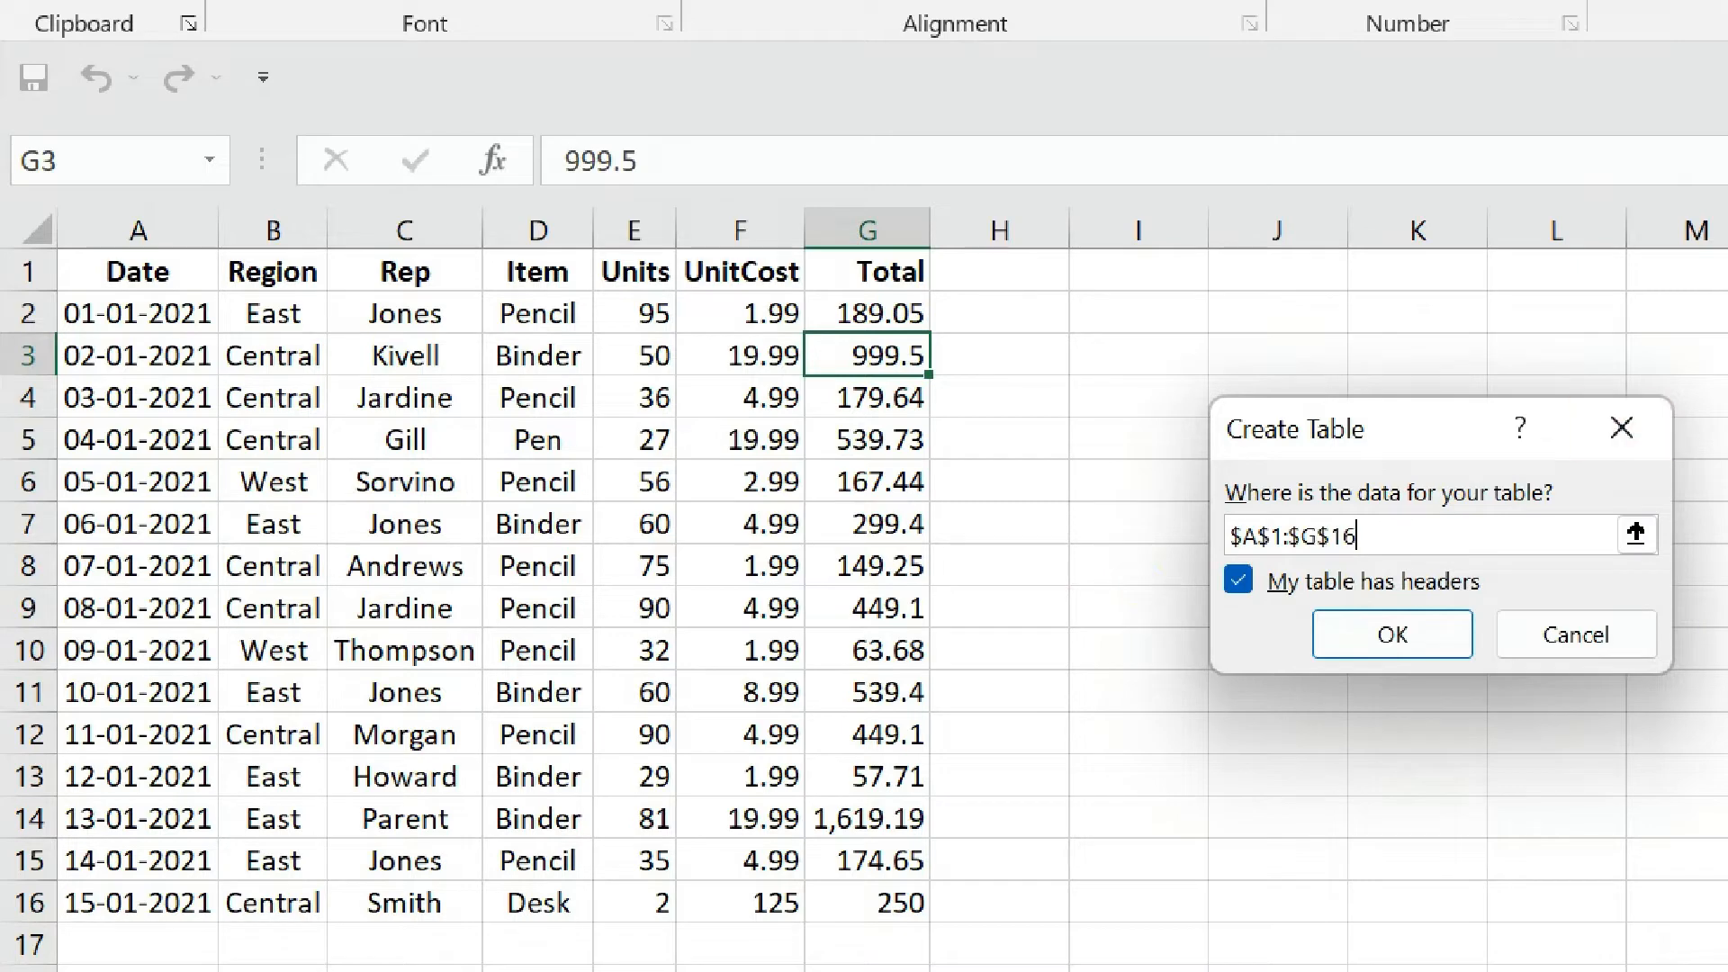
click(1422, 637)
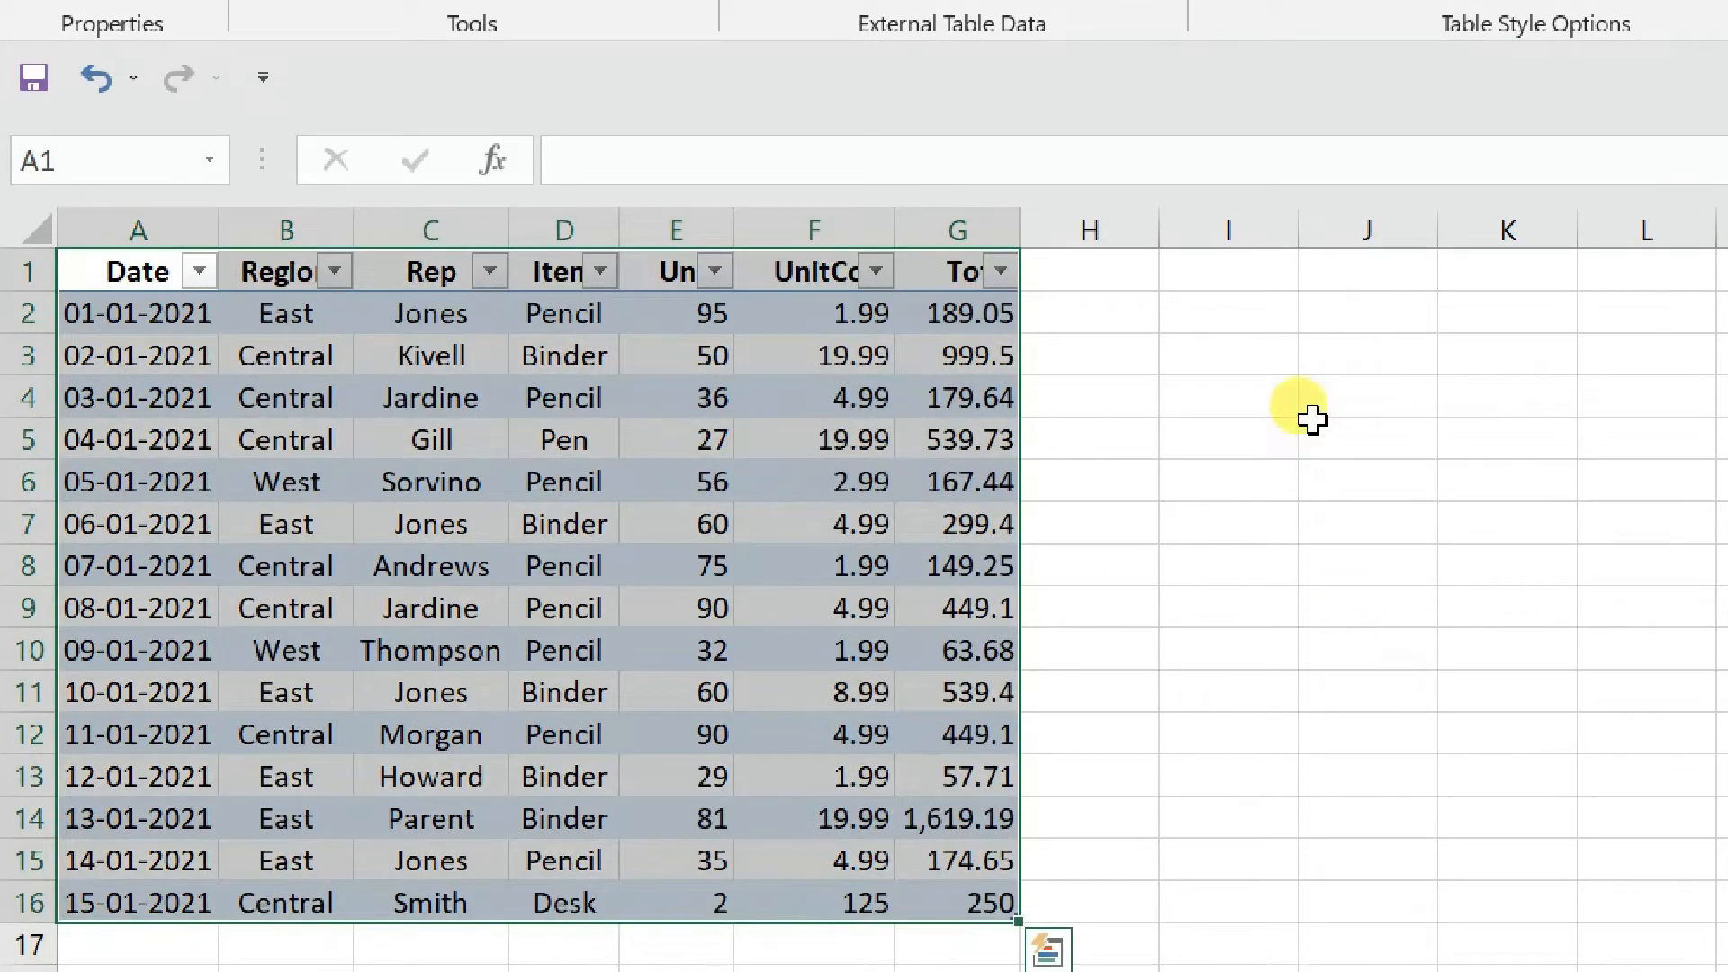
click(1312, 420)
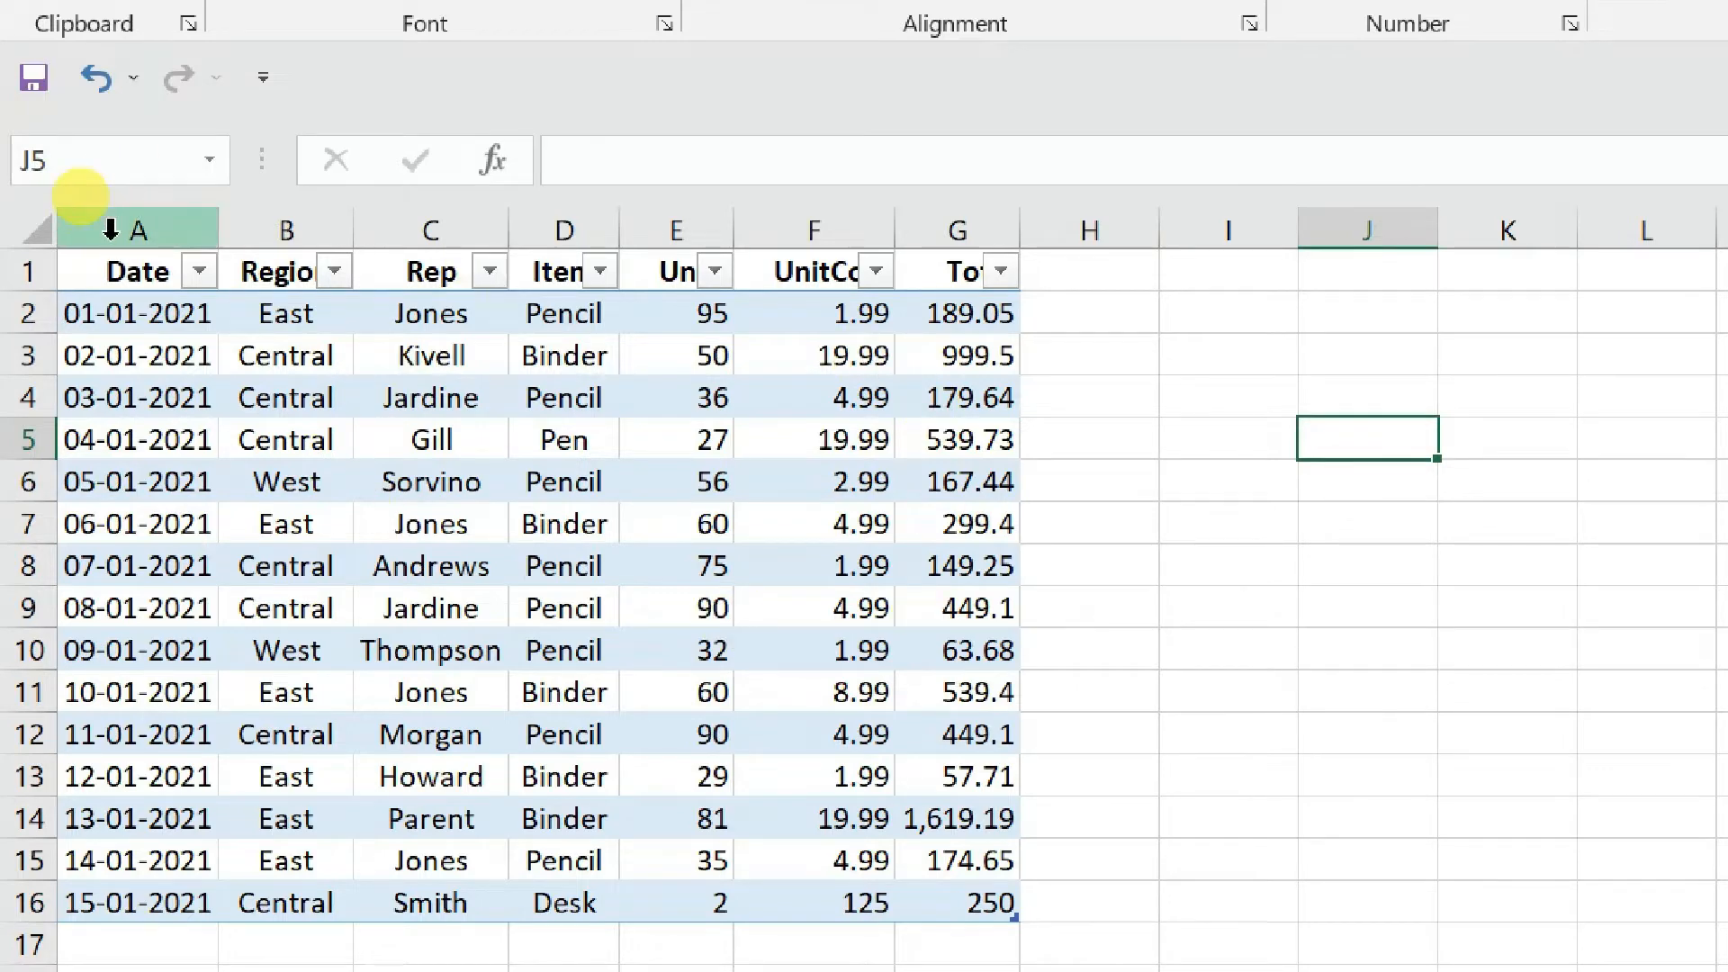
- Auto-fit the widths of columns A through H to their contents
drag(70, 220, 1150, 258)
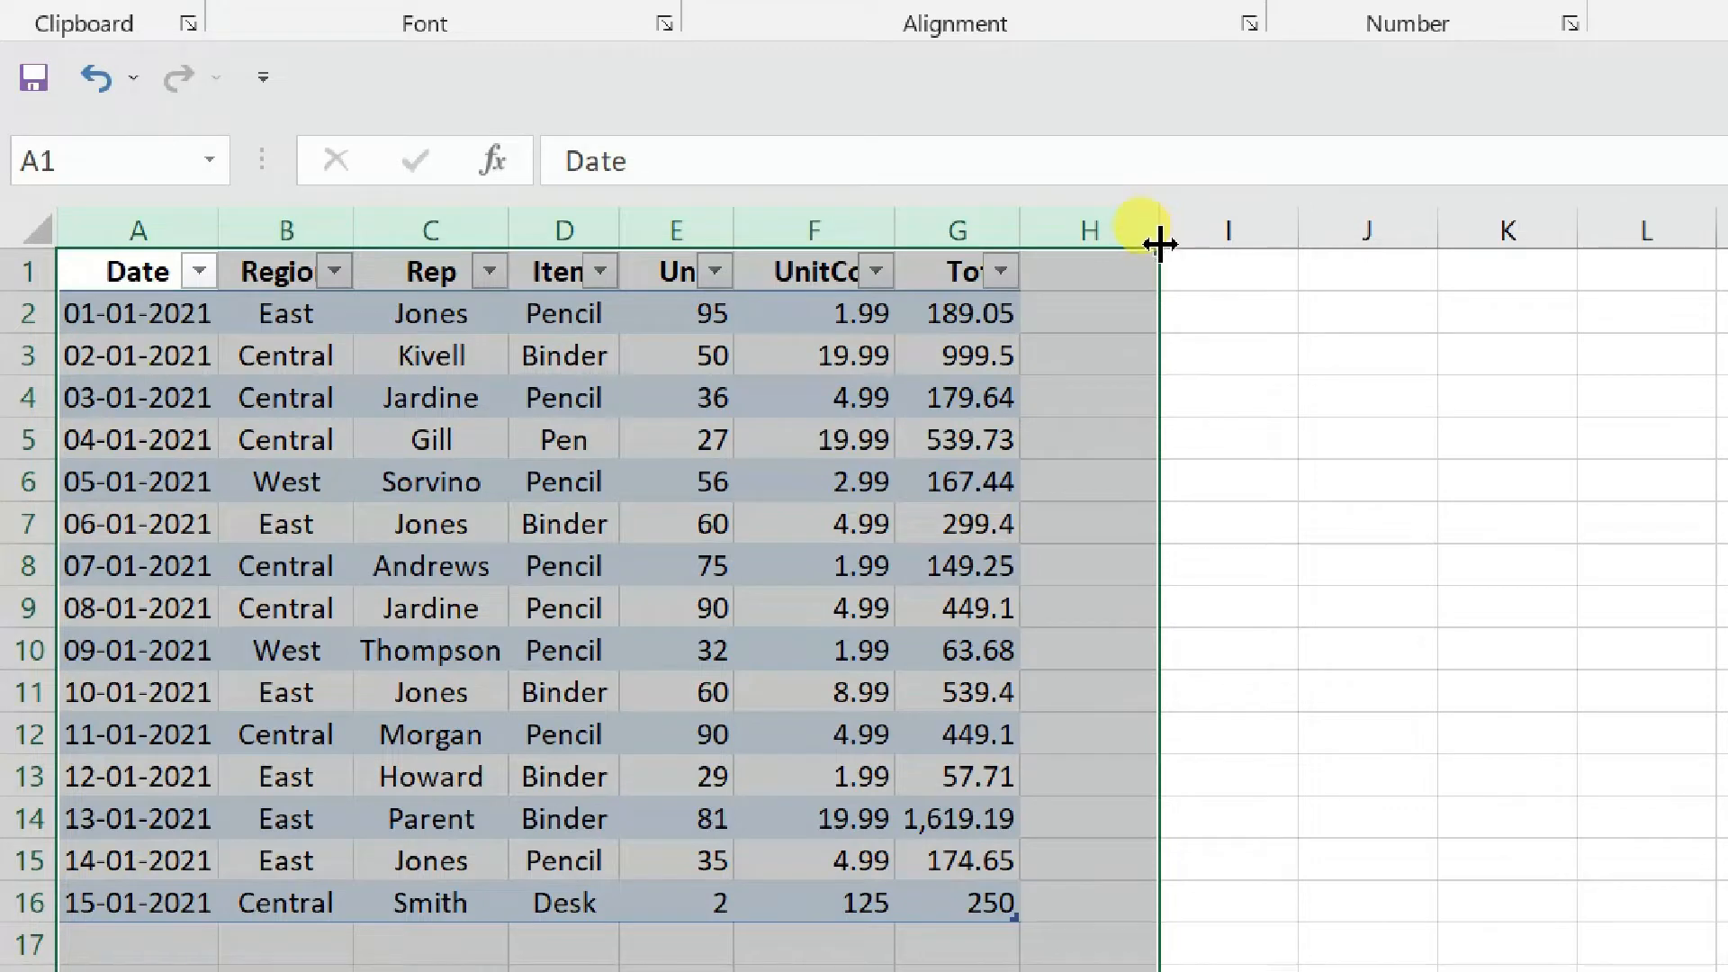
double_click(1159, 233)
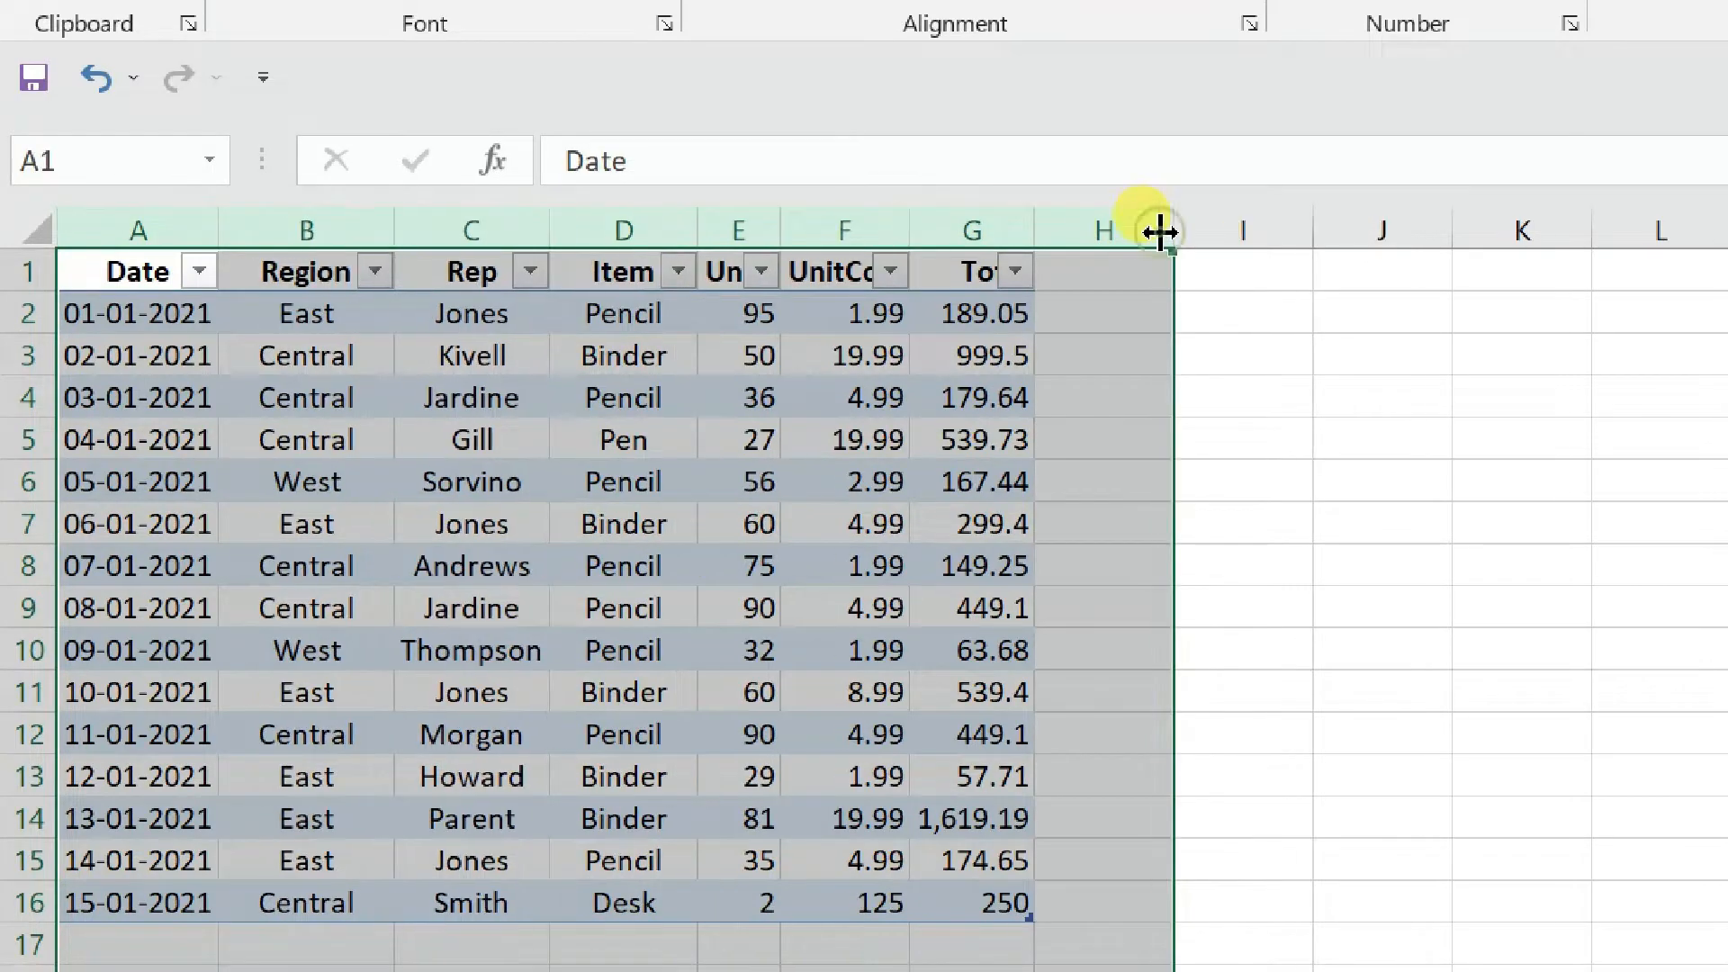
click(1085, 384)
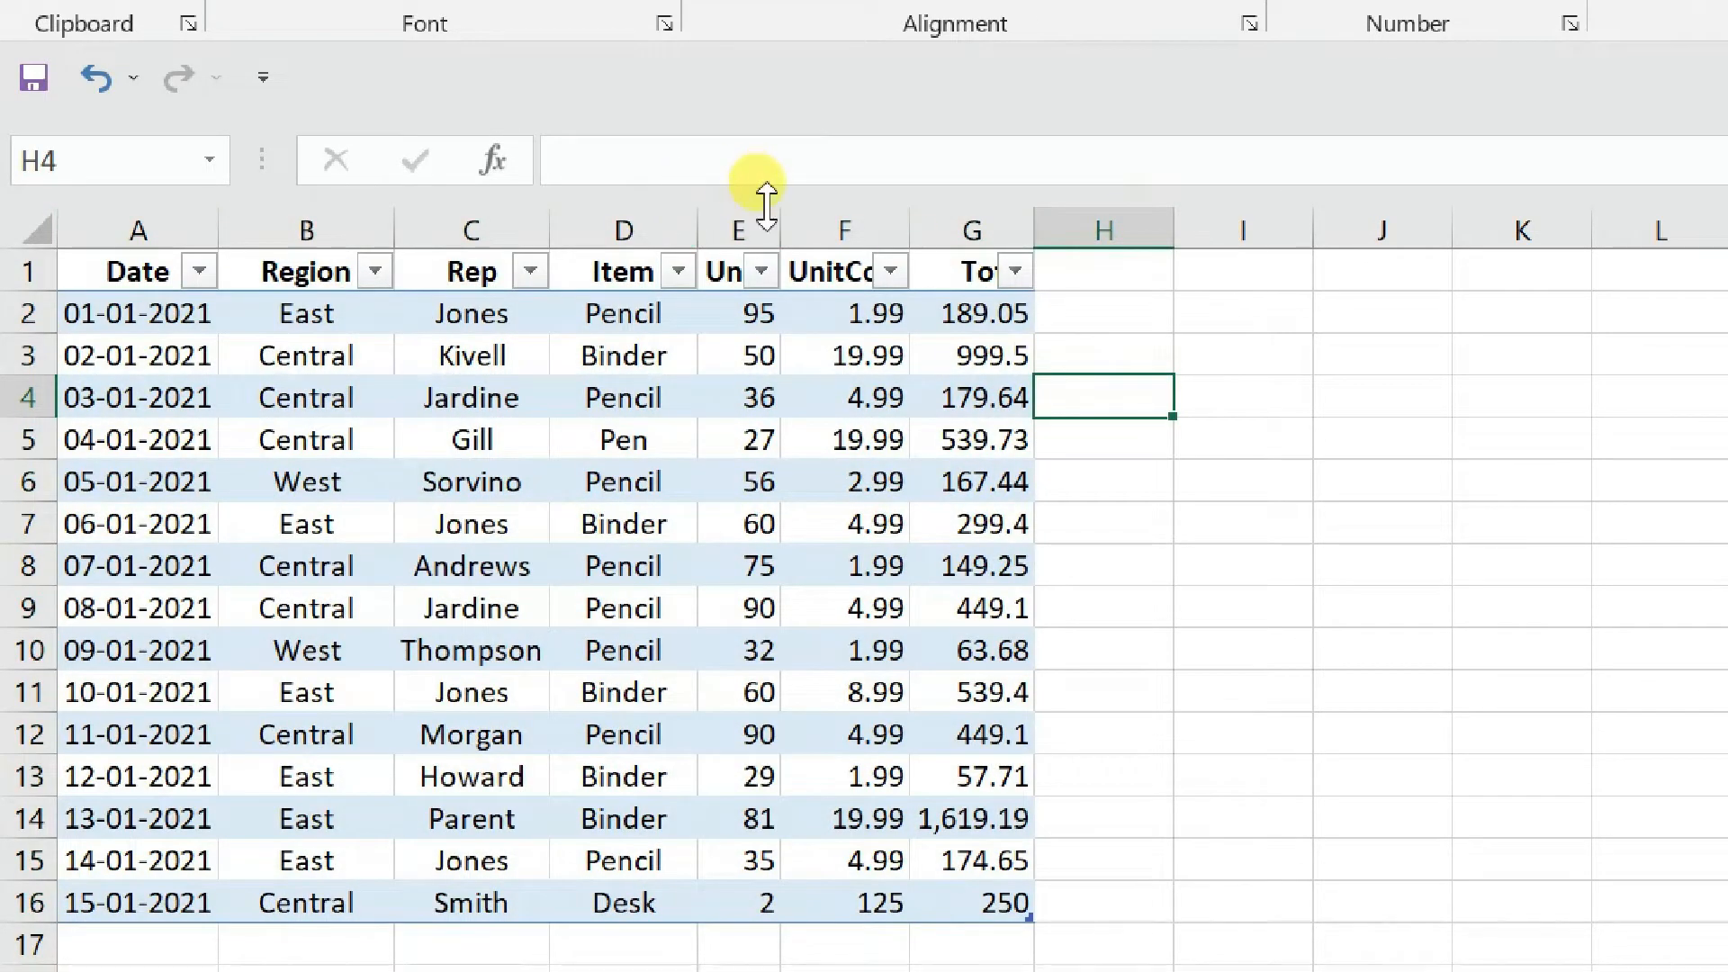
drag(154, 232, 1062, 225)
click(1175, 242)
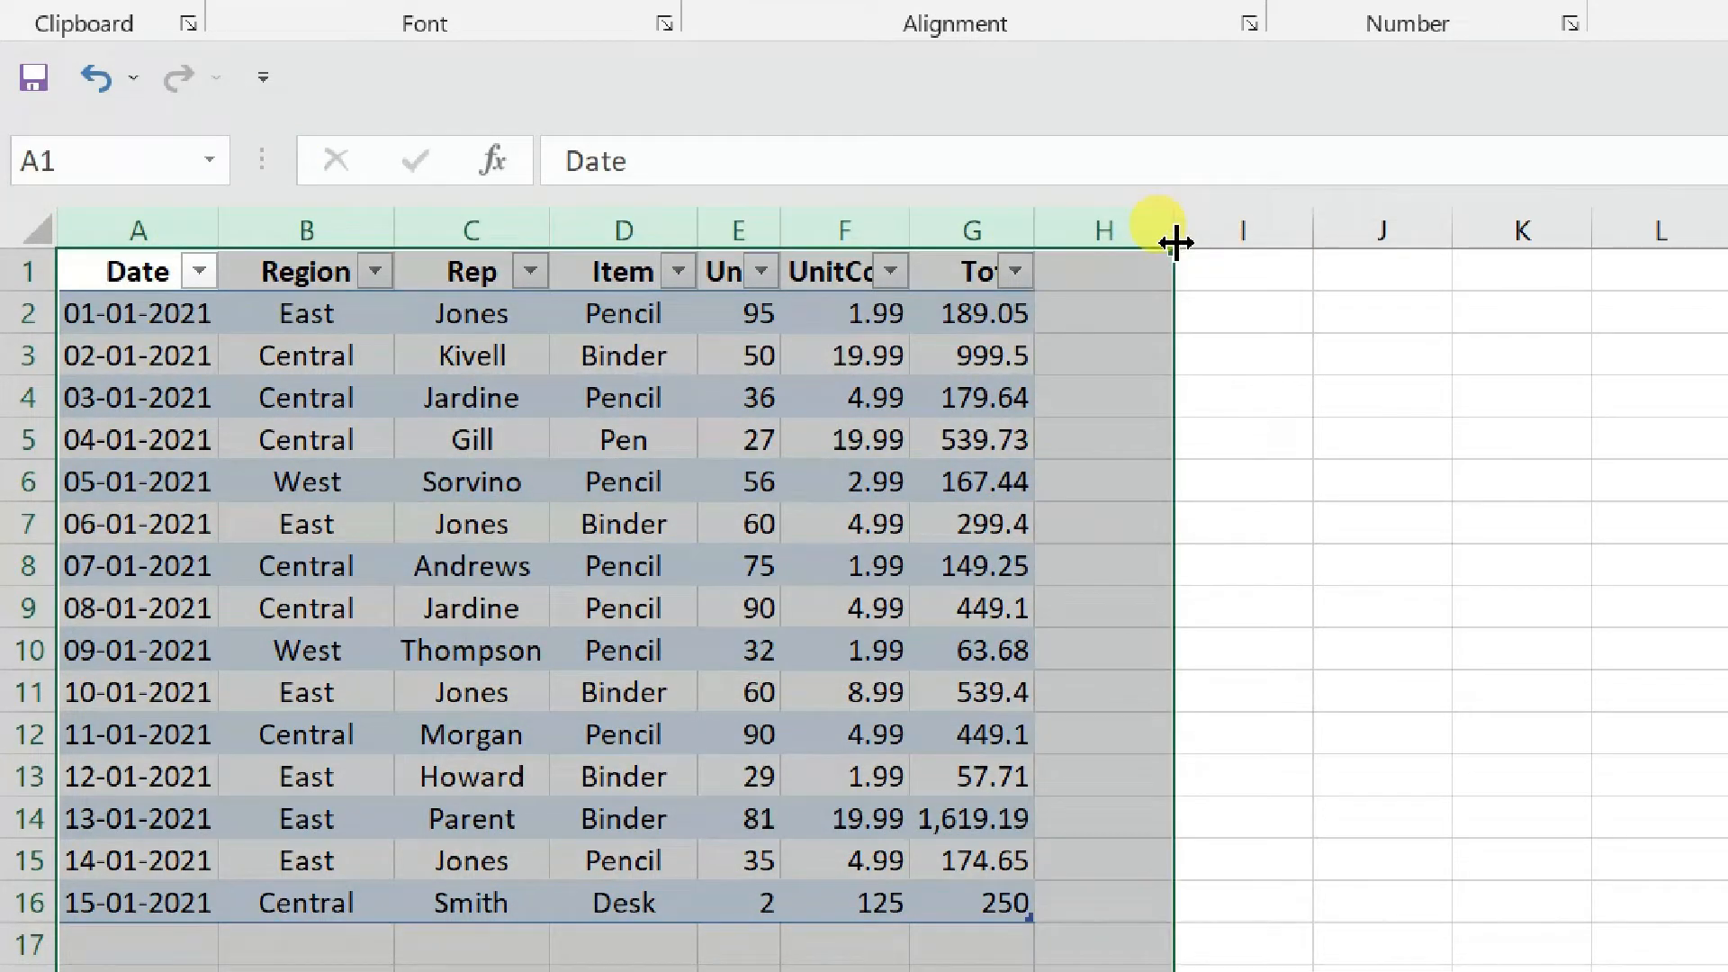
click(1037, 223)
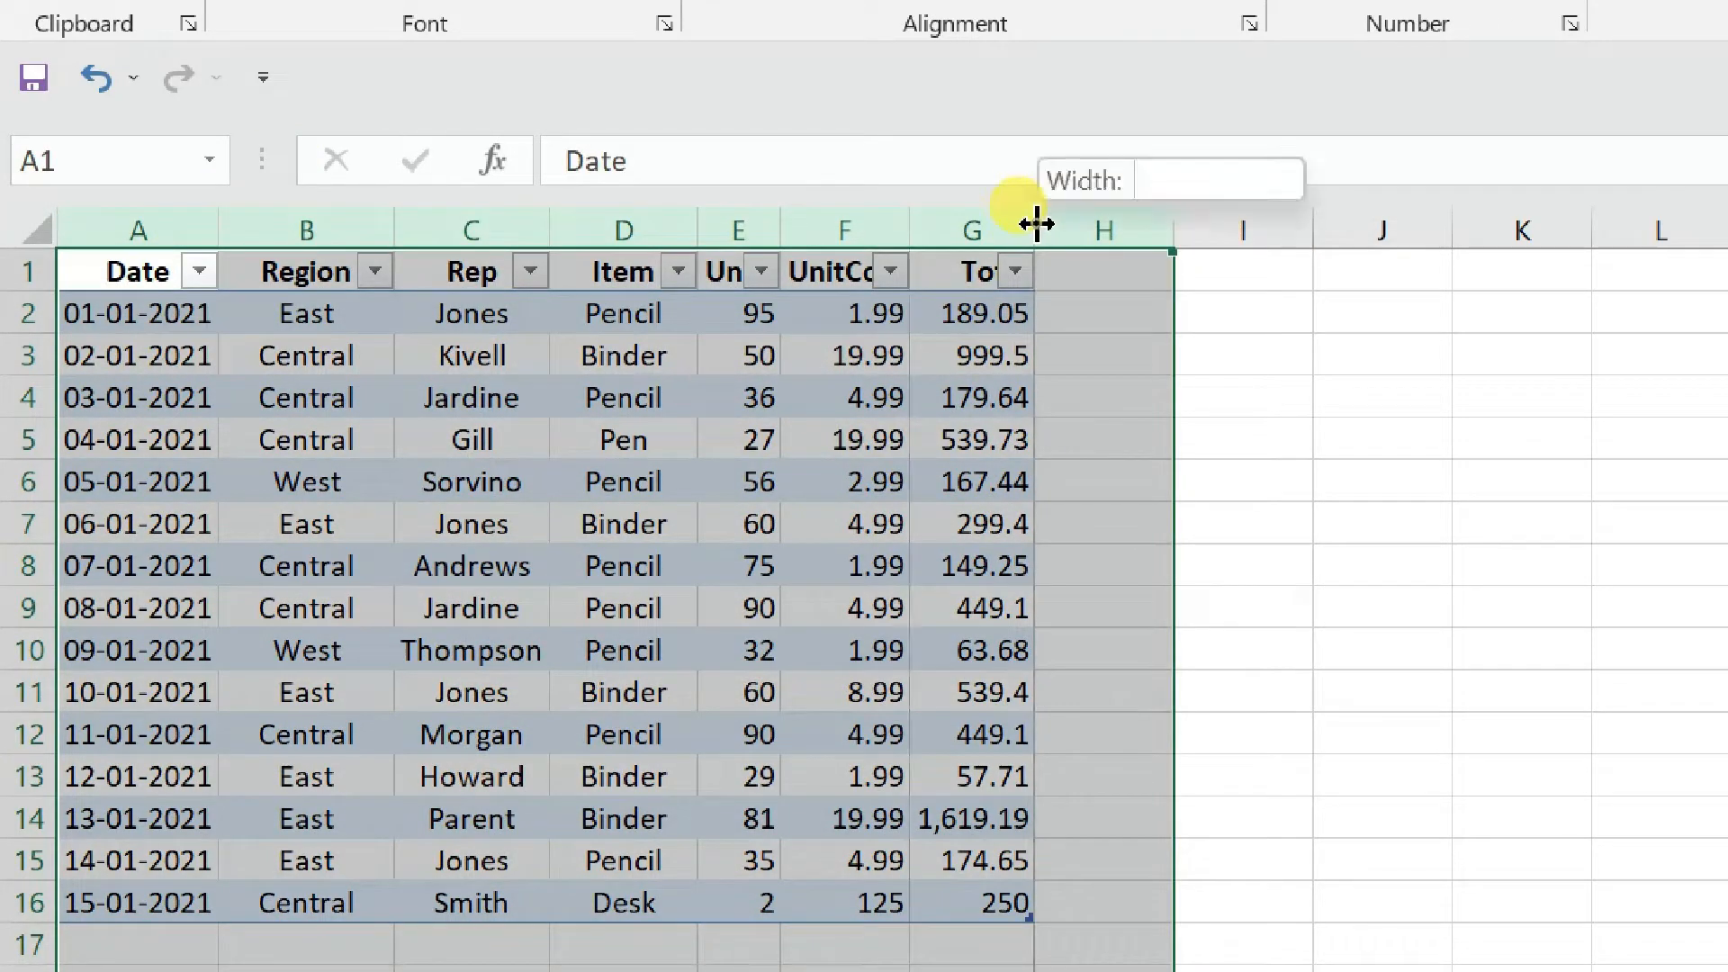
click(927, 240)
click(1379, 517)
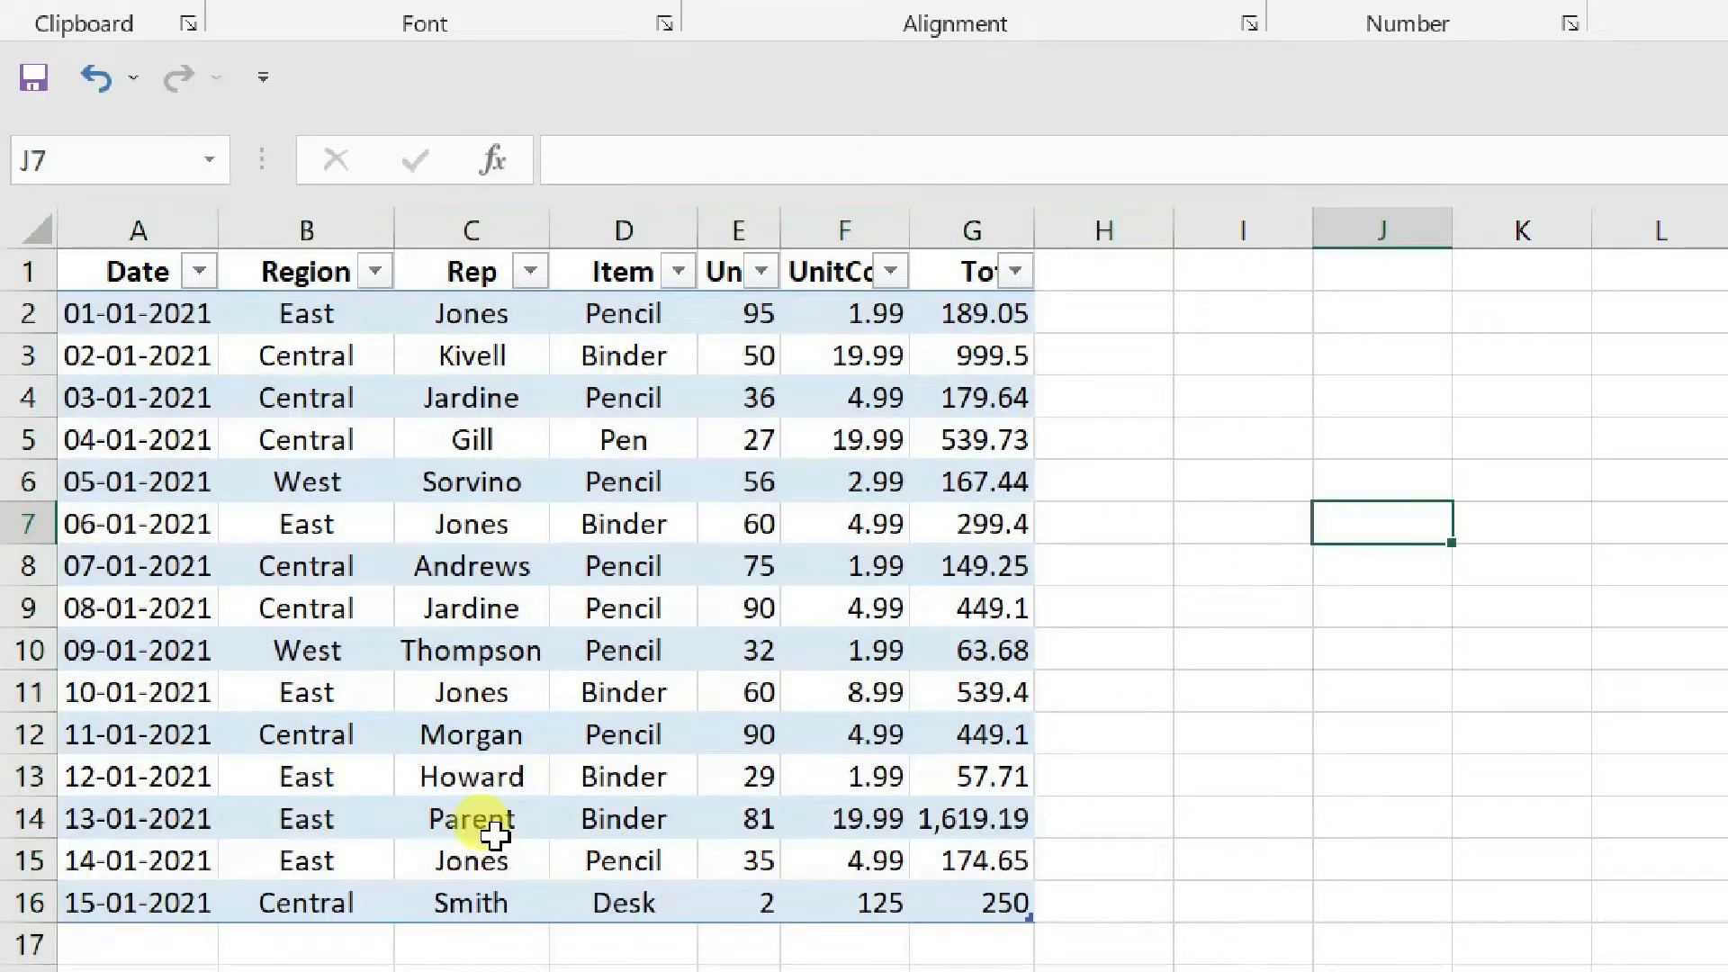
- Widen the Units column E on its own
click(781, 227)
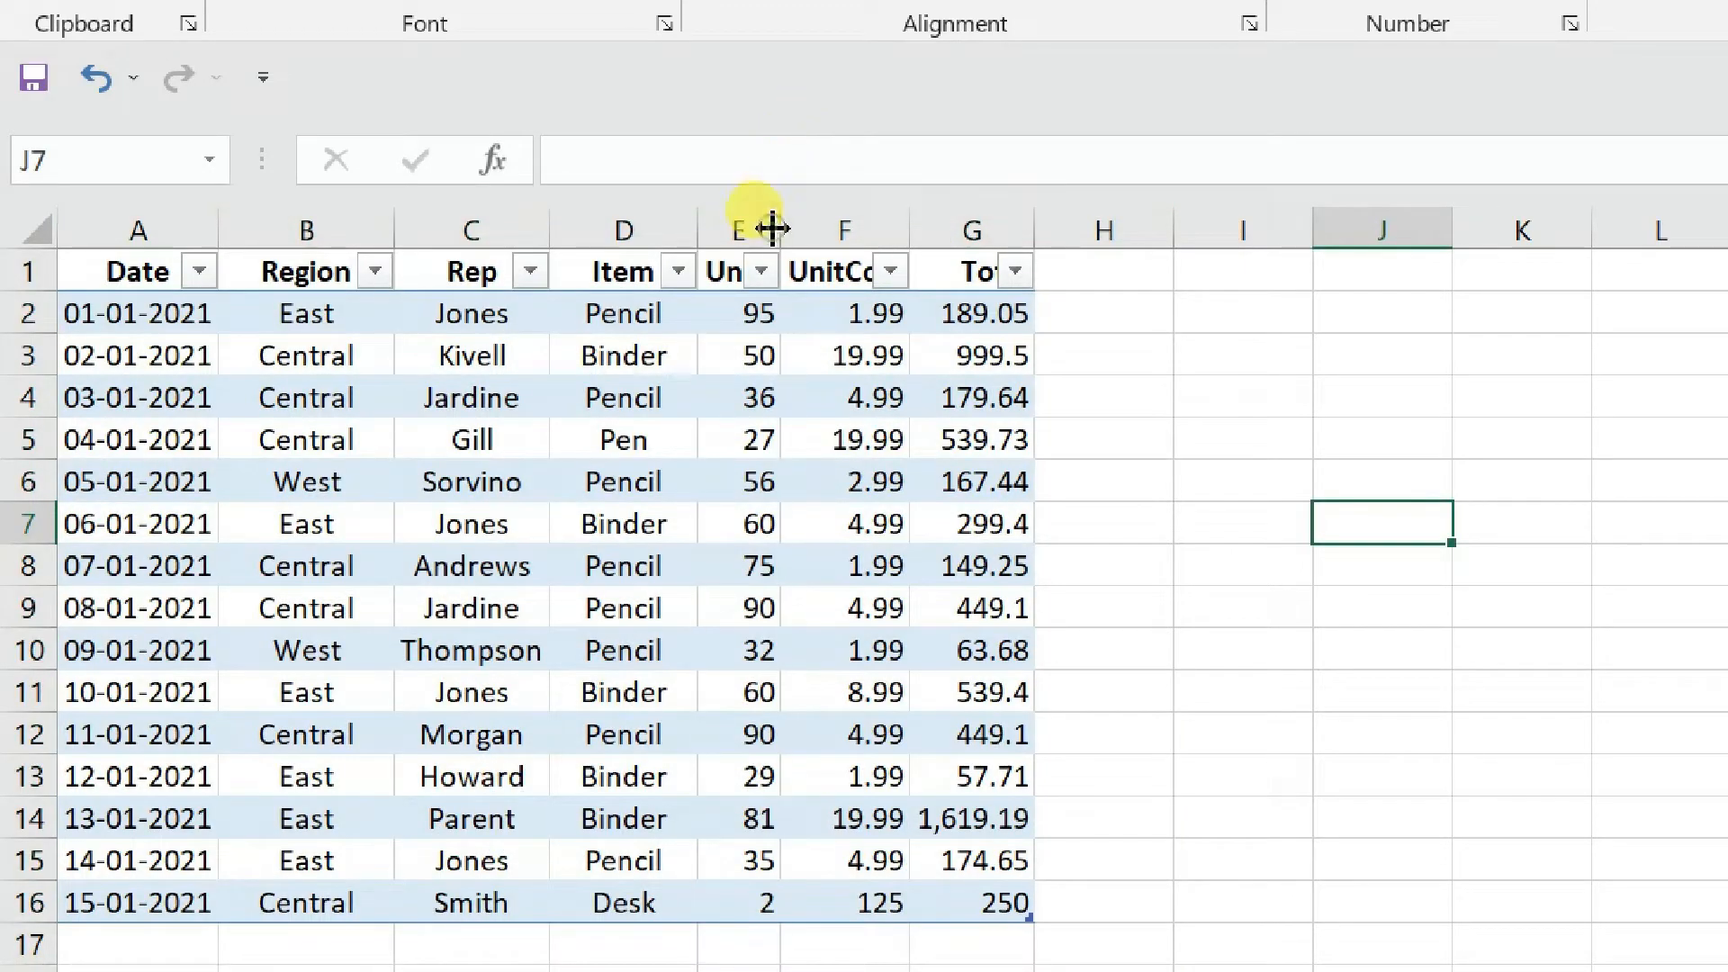
drag(781, 226, 830, 227)
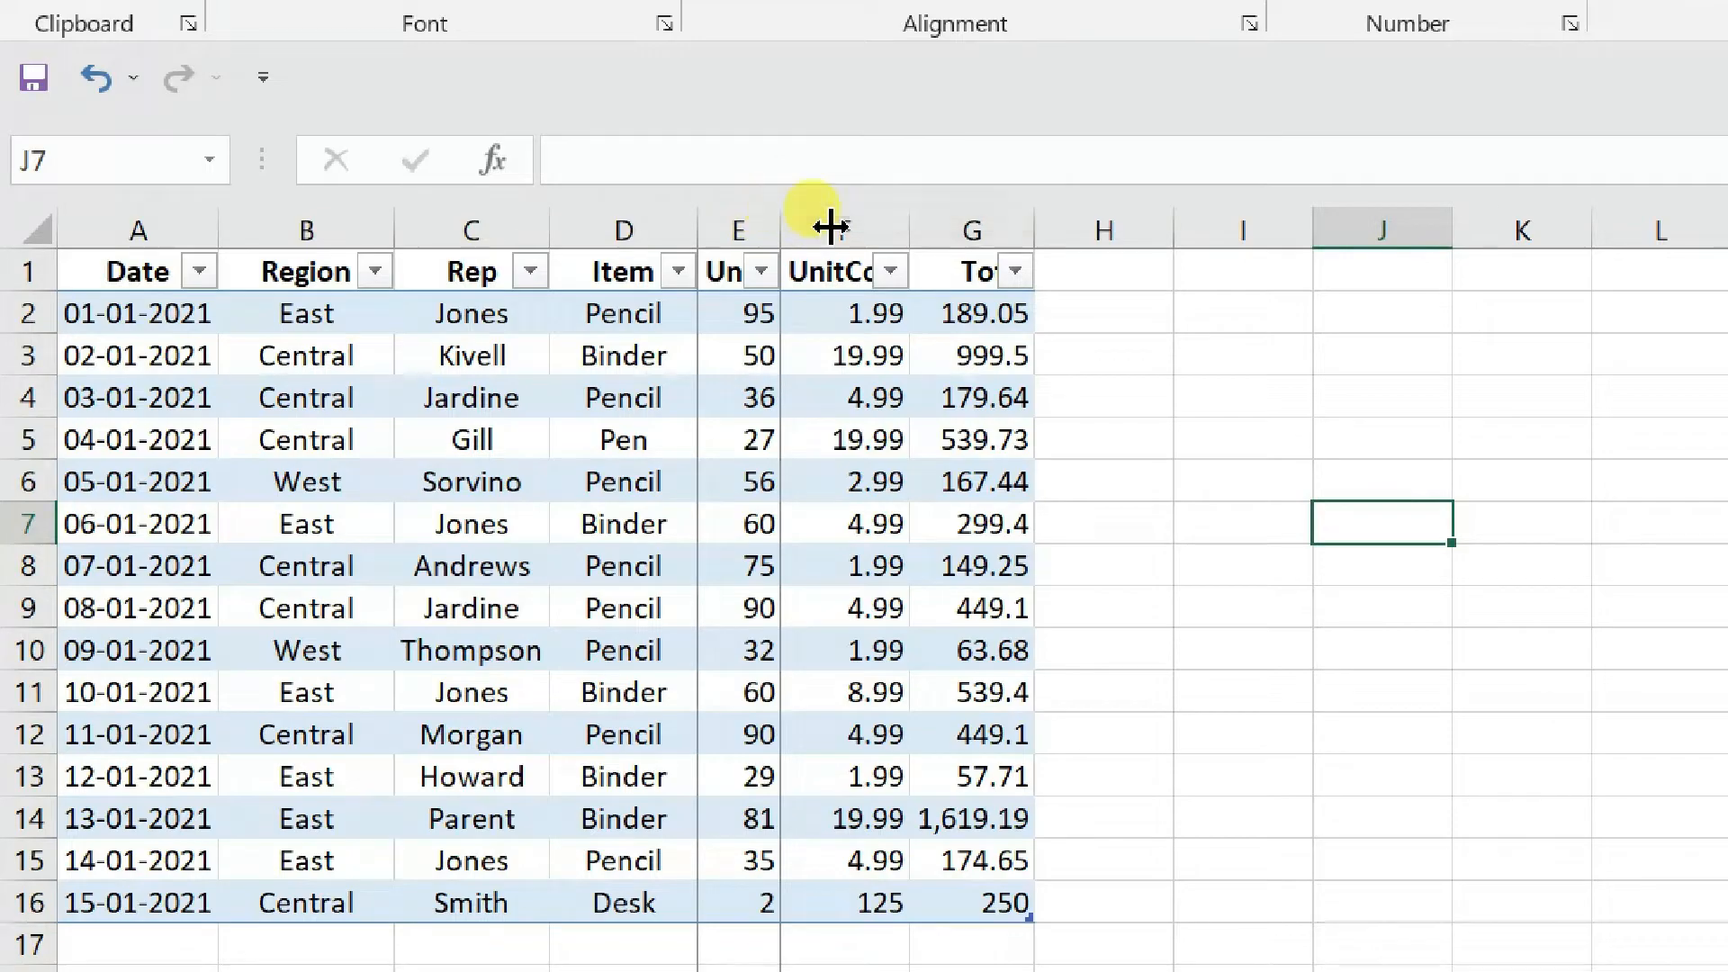
click(1318, 436)
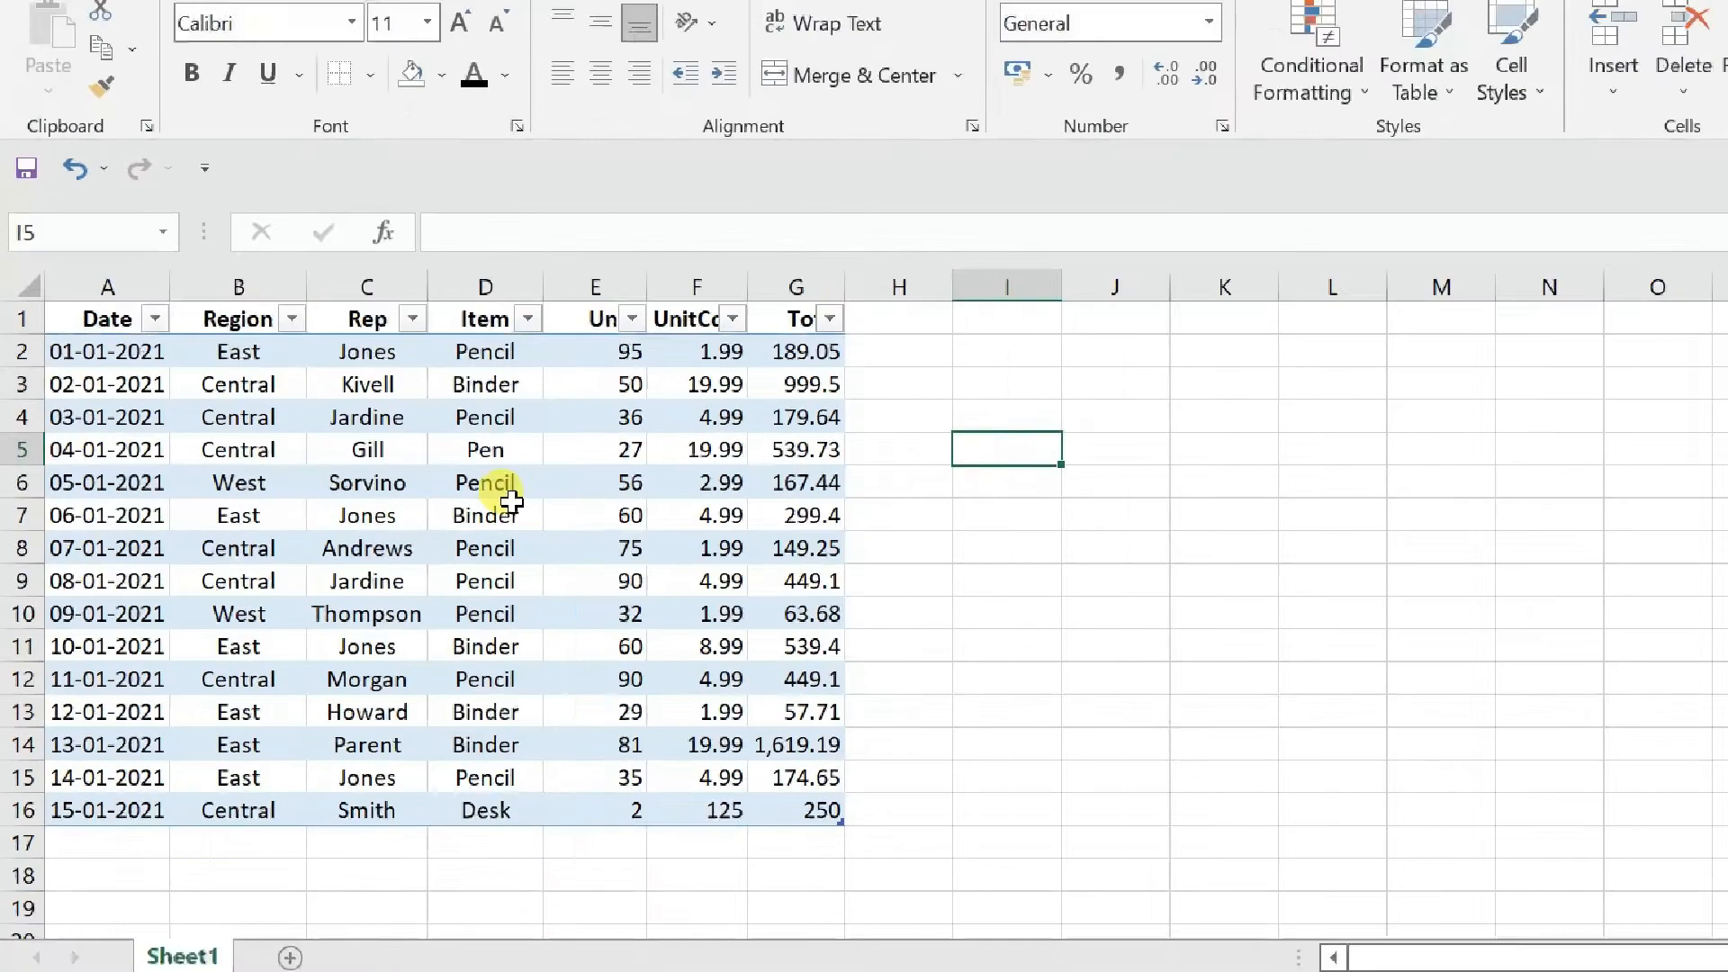
- Rename the table as Supplies
click(656, 512)
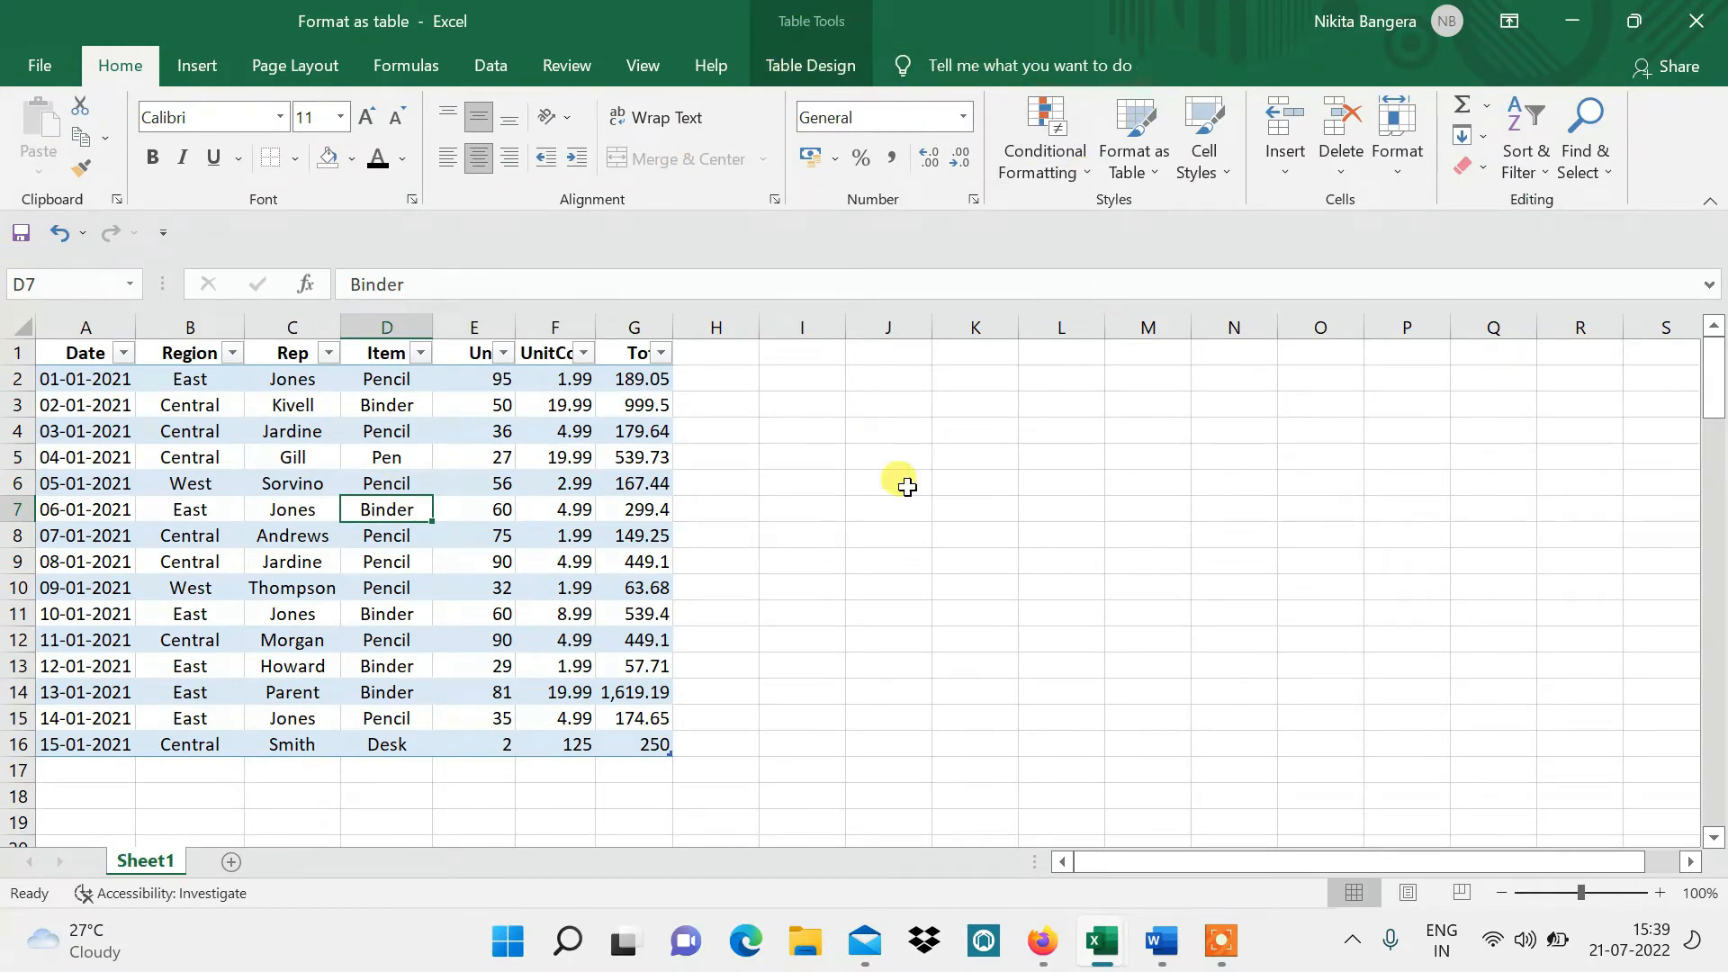
click(841, 66)
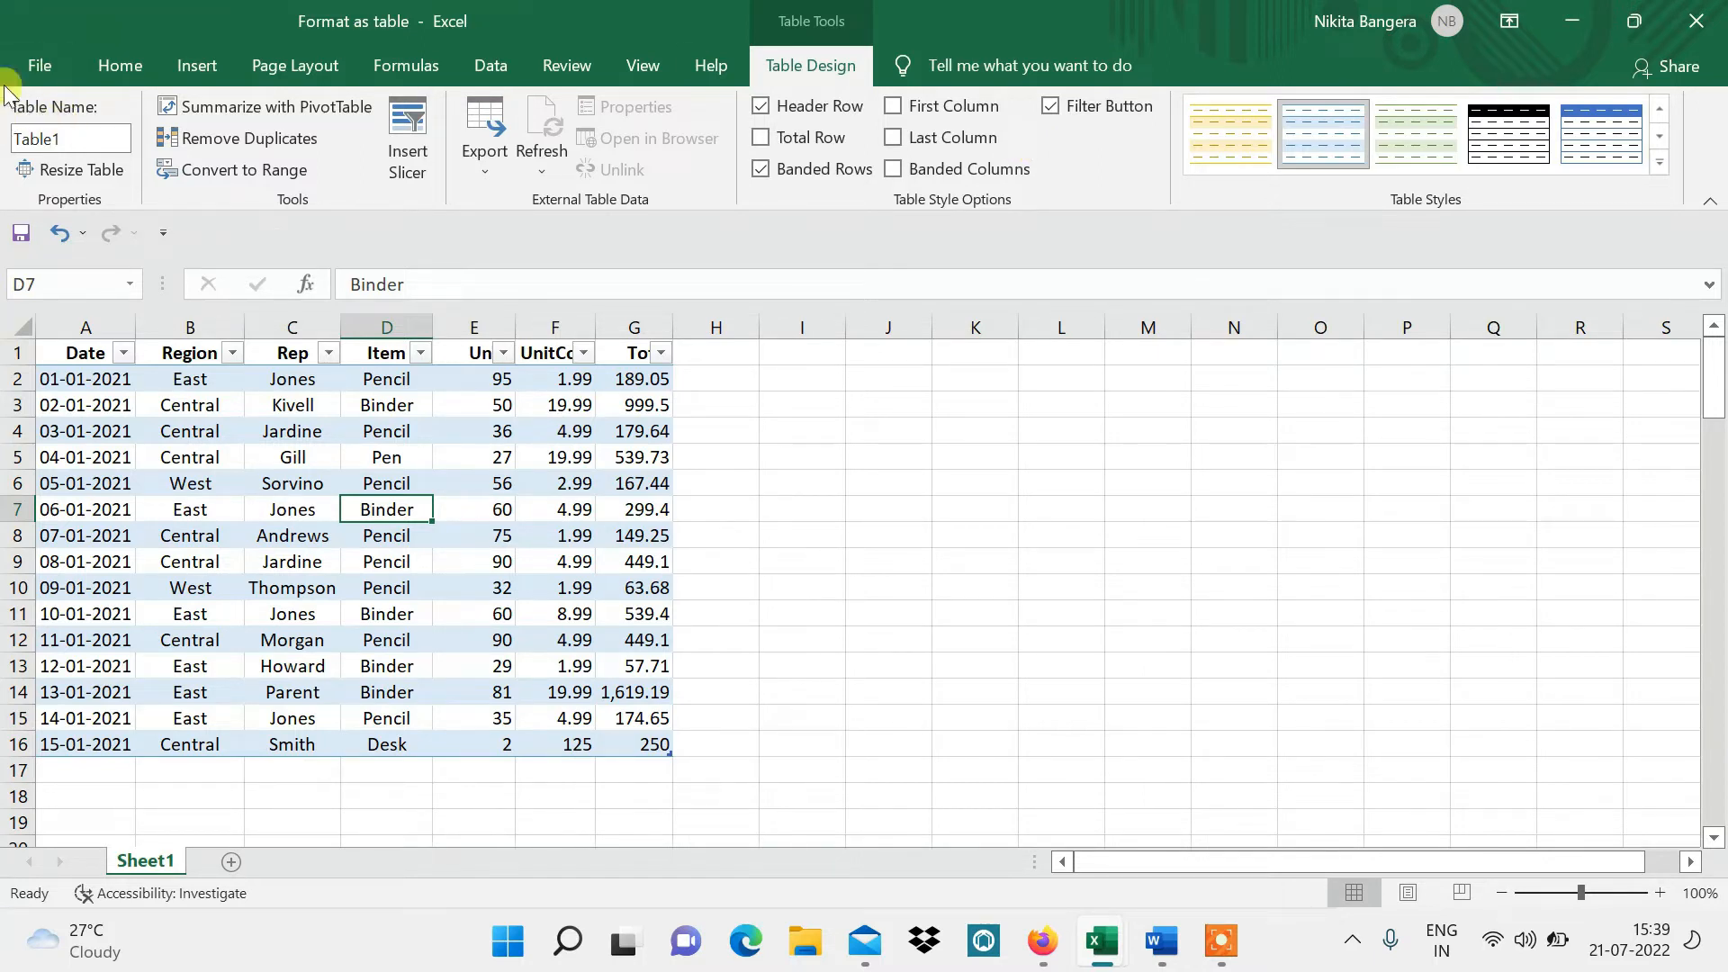
click(44, 139)
double_click(68, 139)
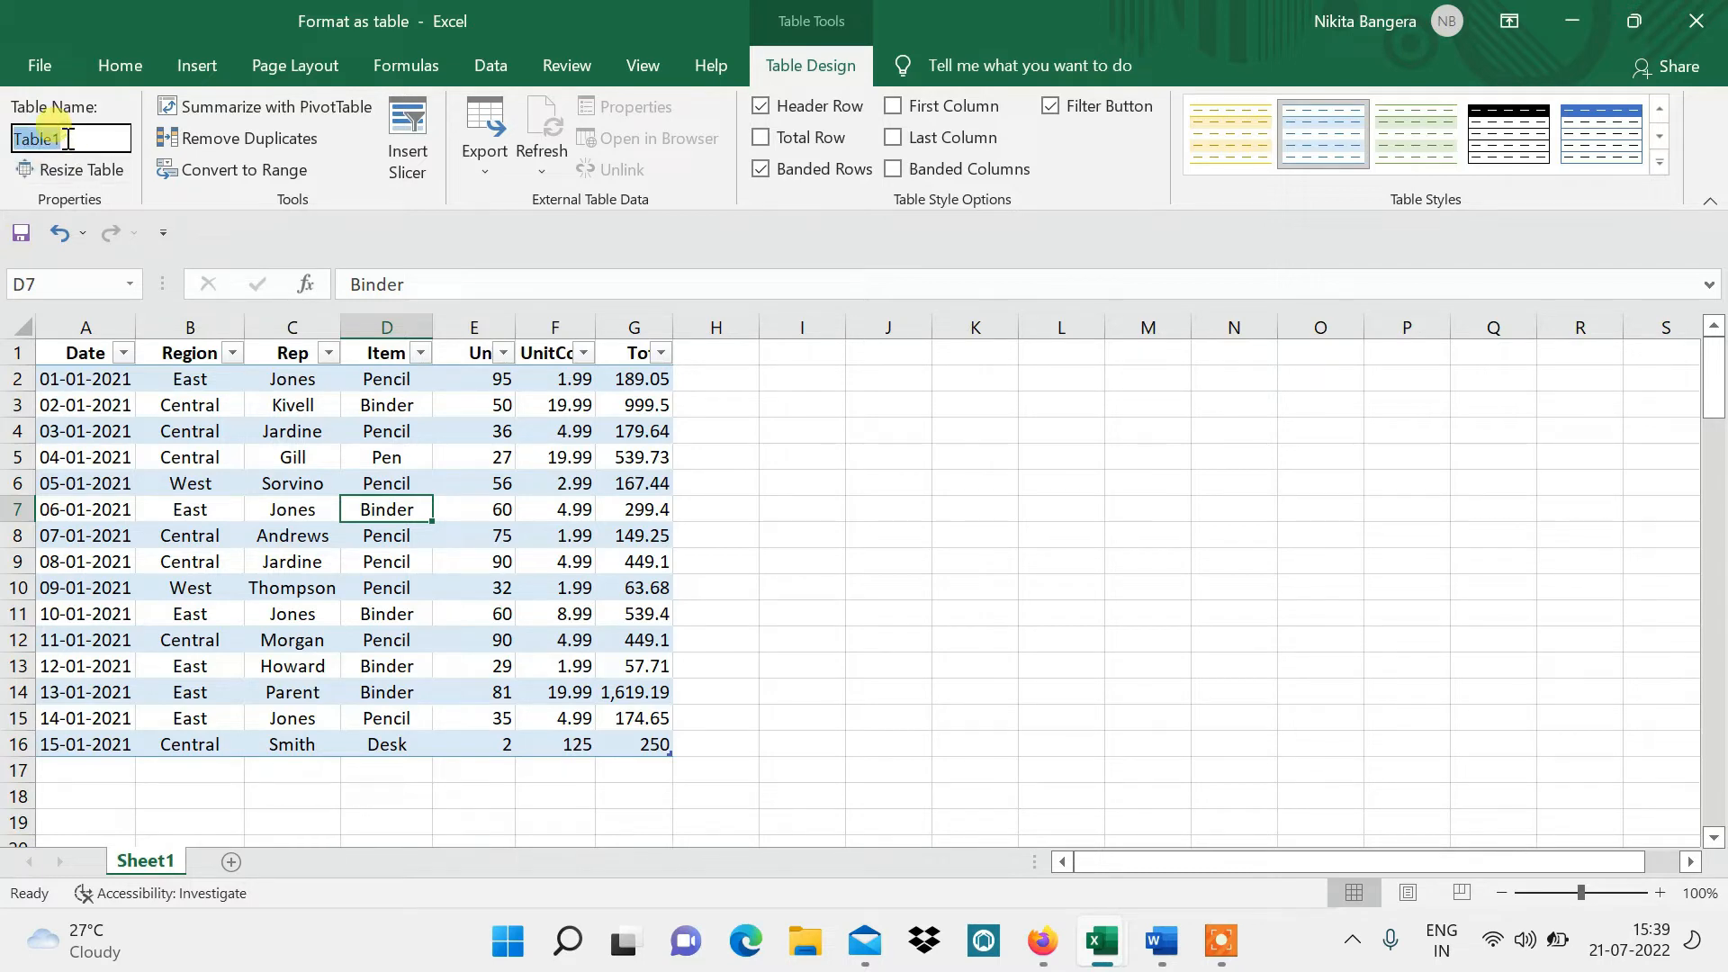
key(BackSpace)
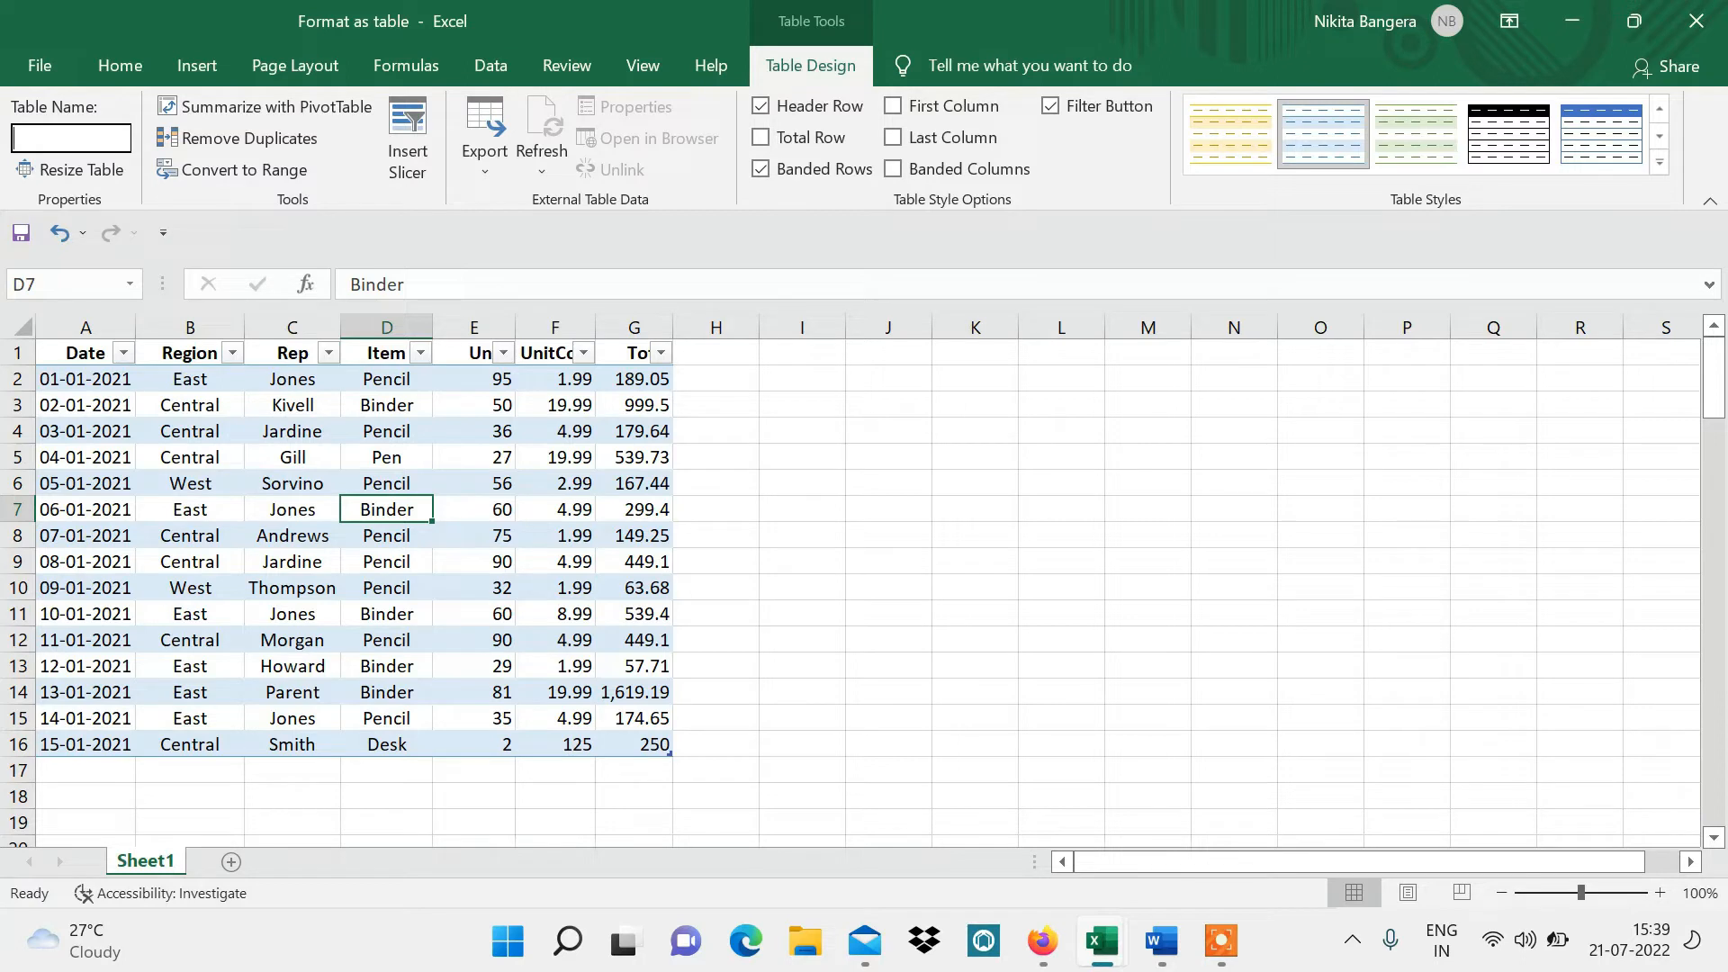
text(Supplies)
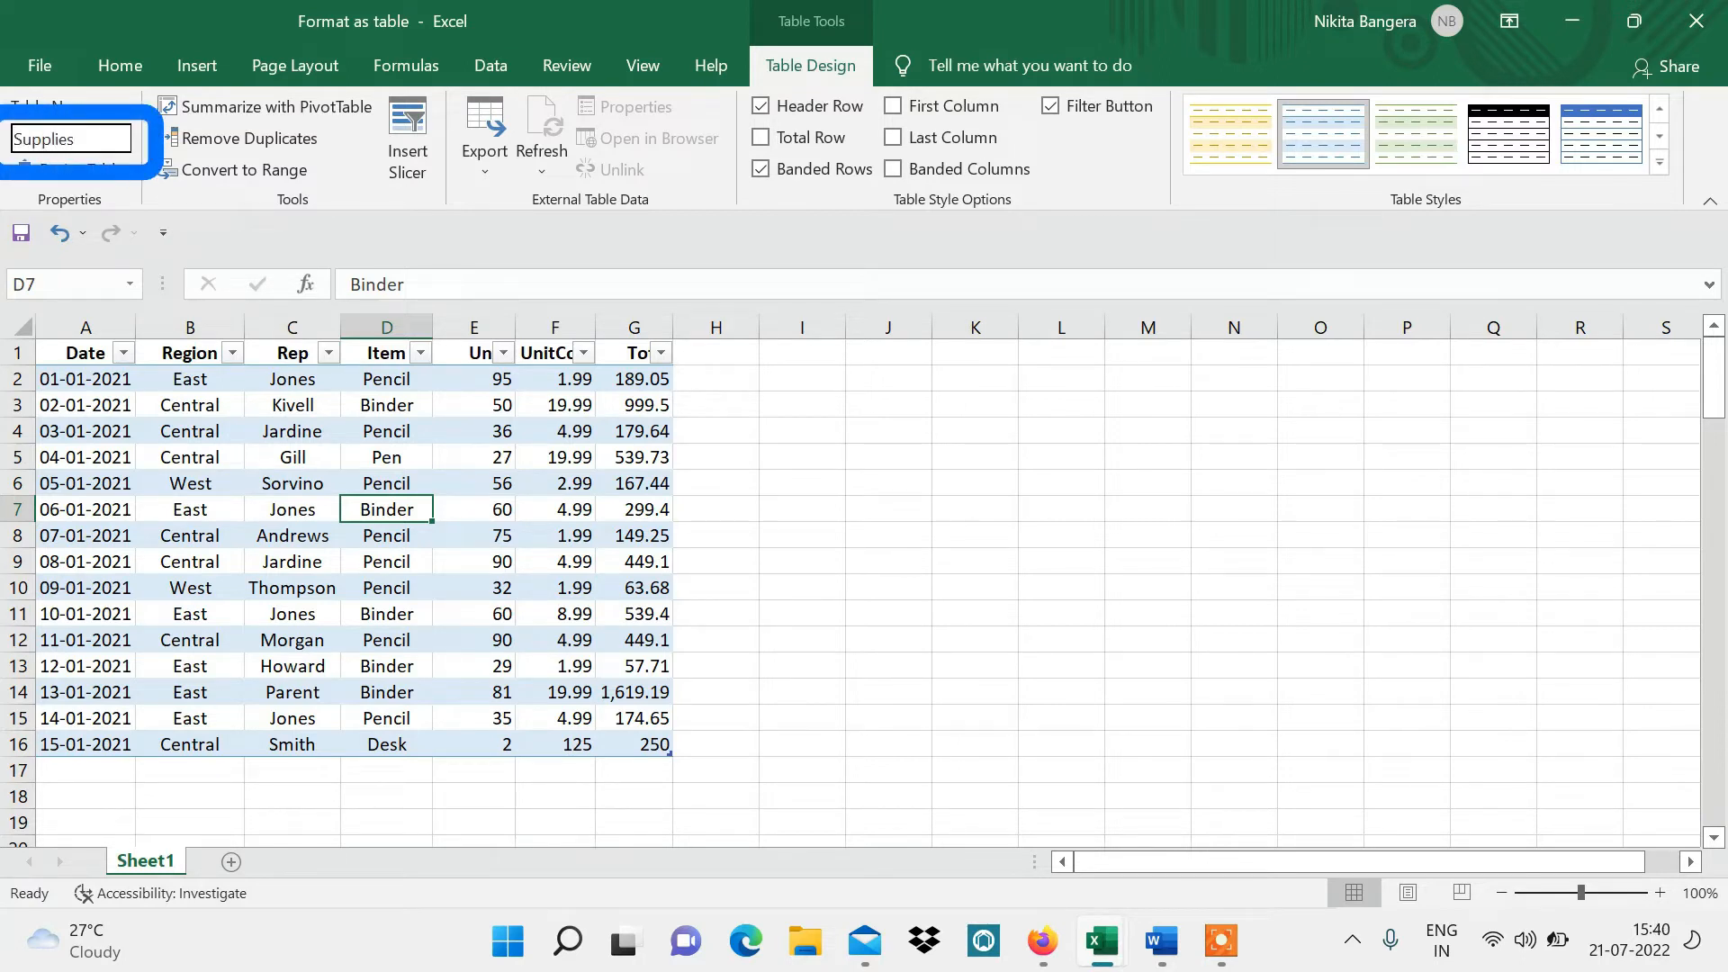
click(468, 529)
click(764, 405)
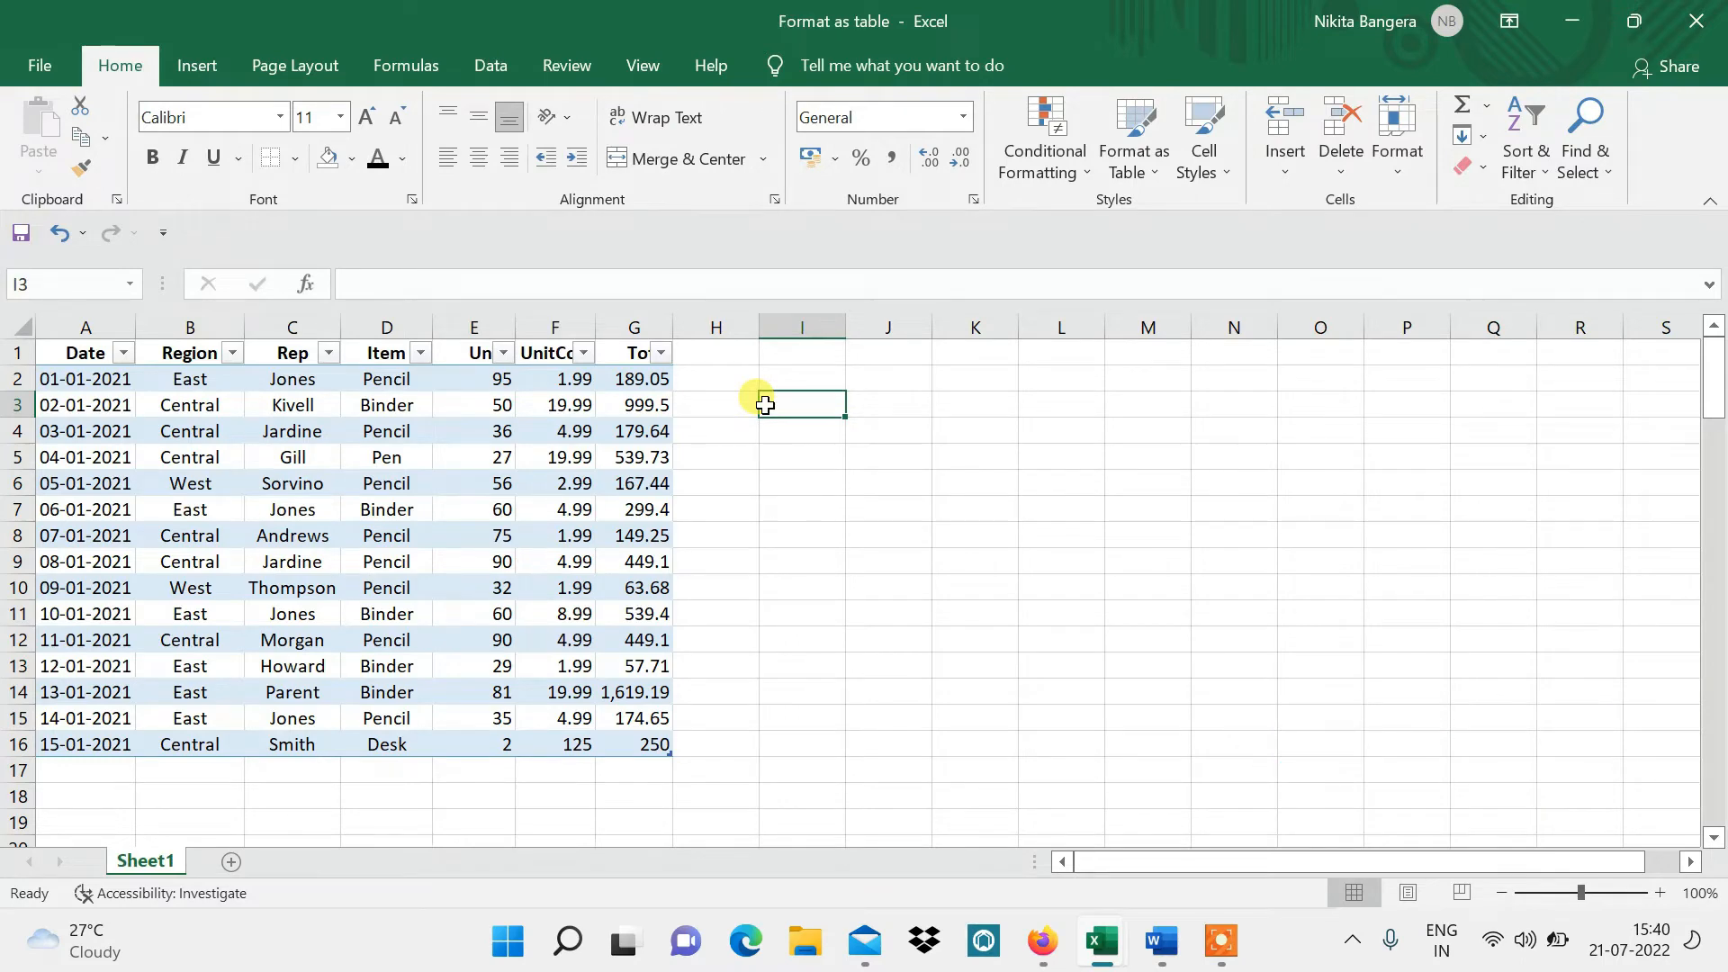
- Browse the light, medium and dark styles available for the Supplies table and start a new custom table style
click(354, 505)
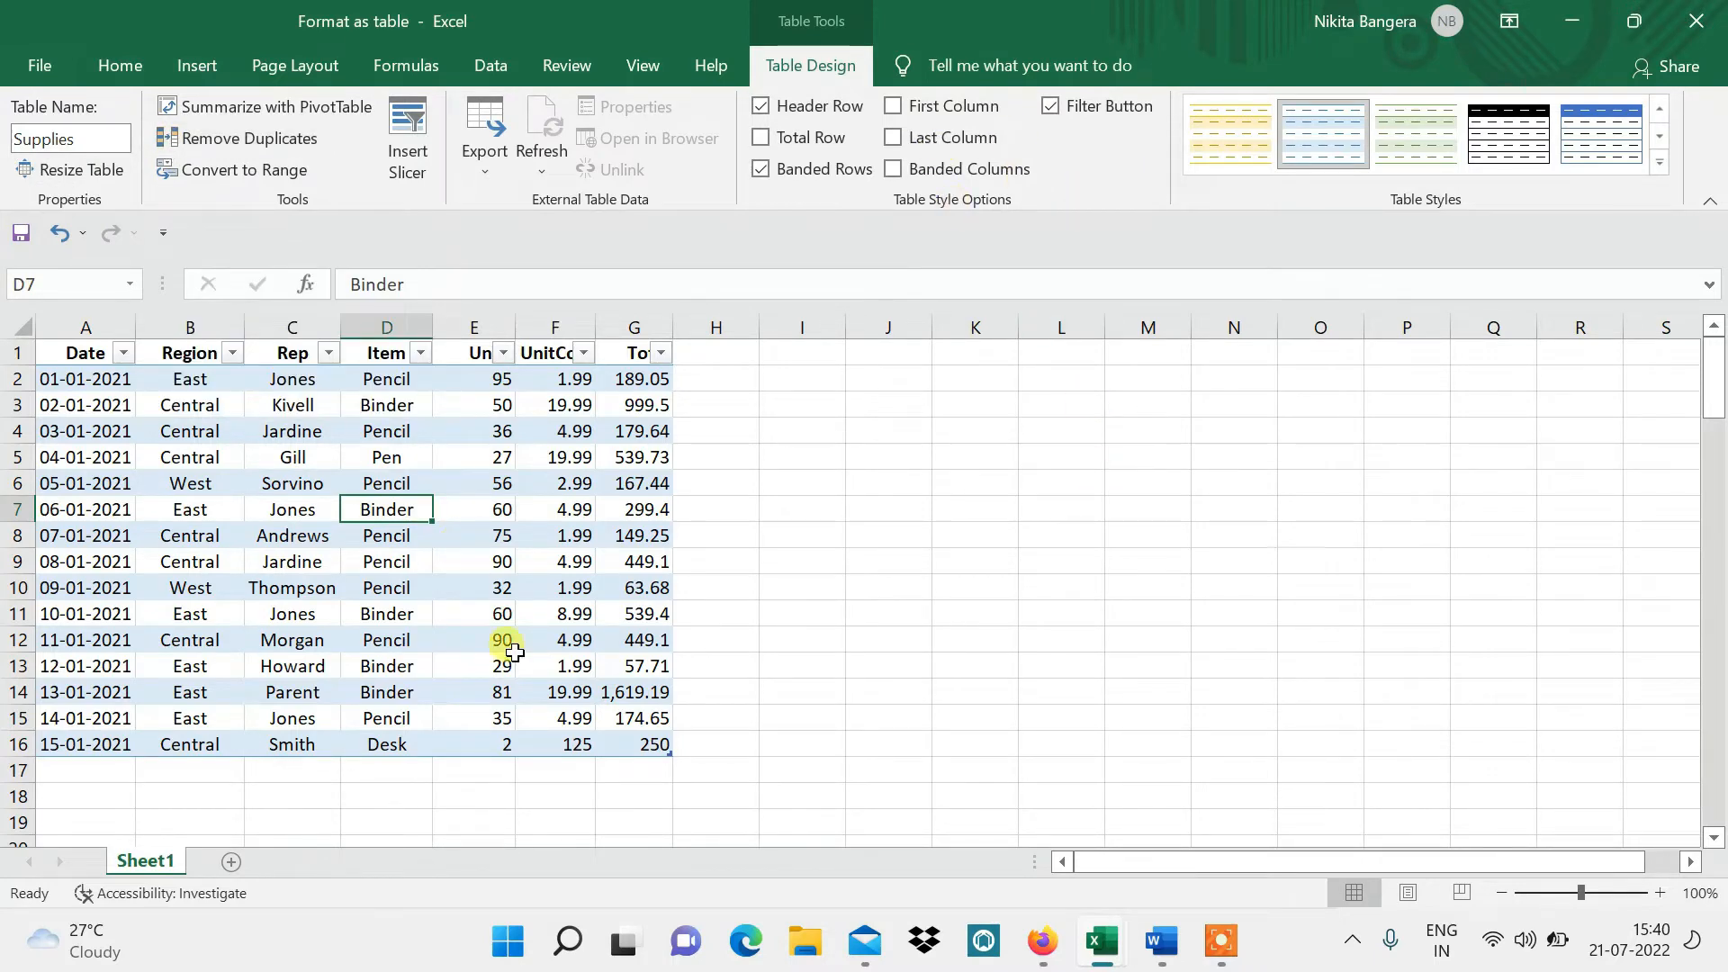
click(1663, 142)
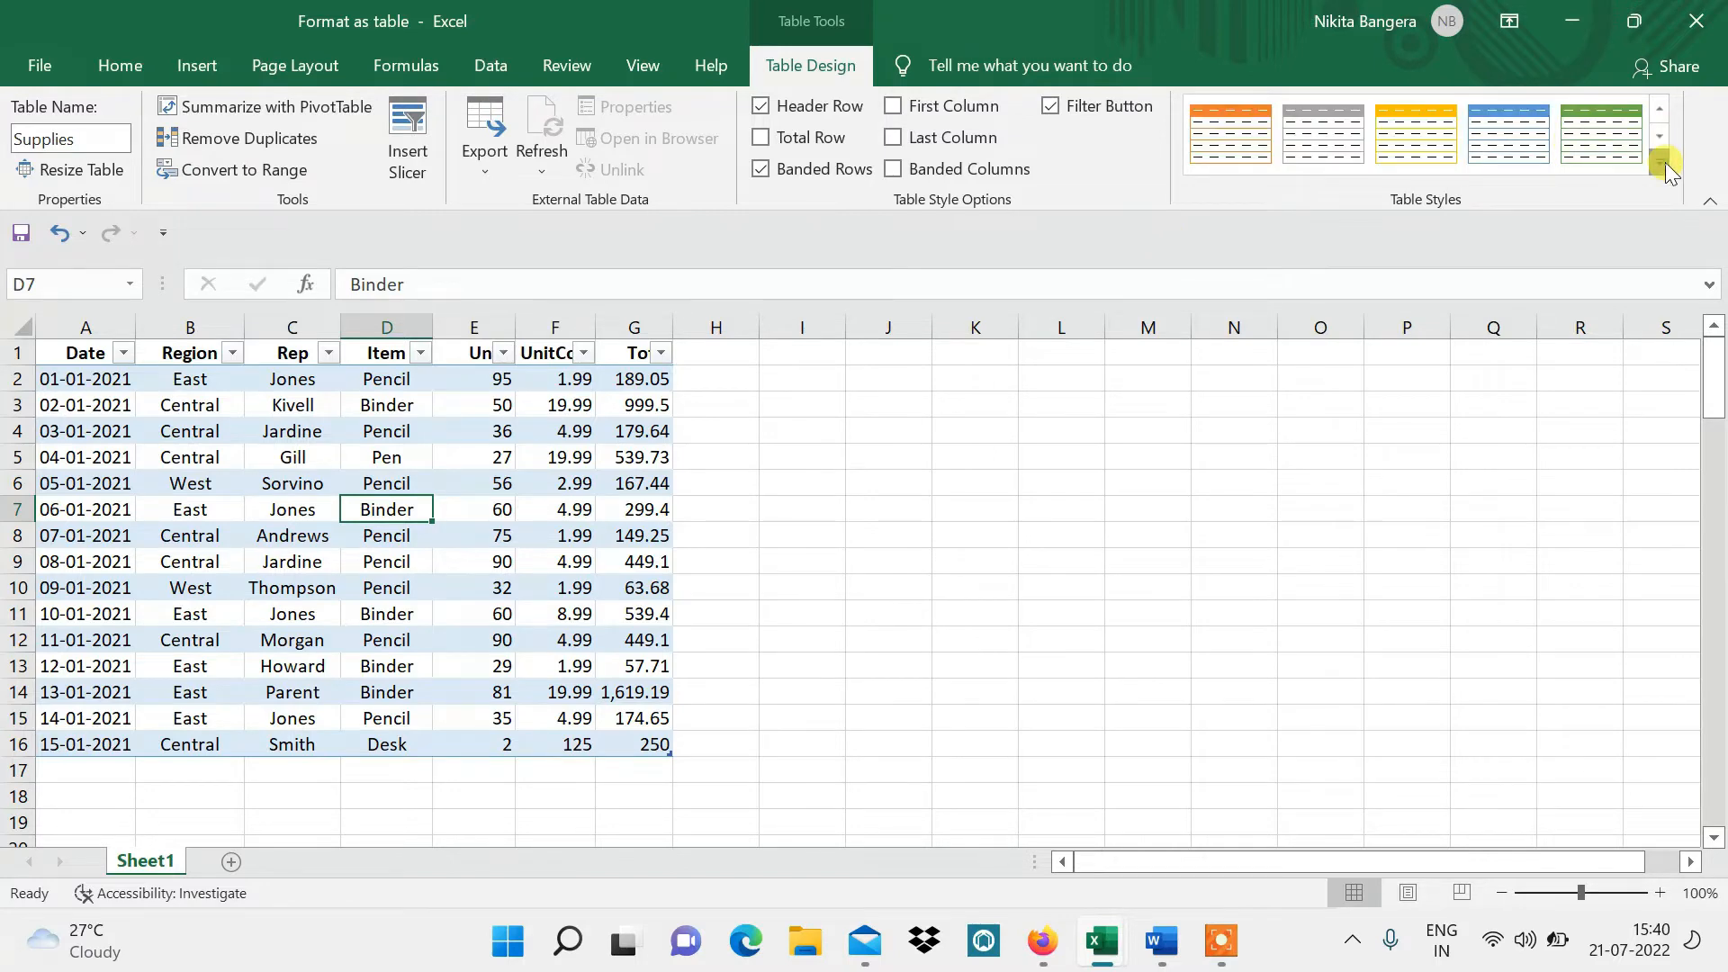
click(1661, 166)
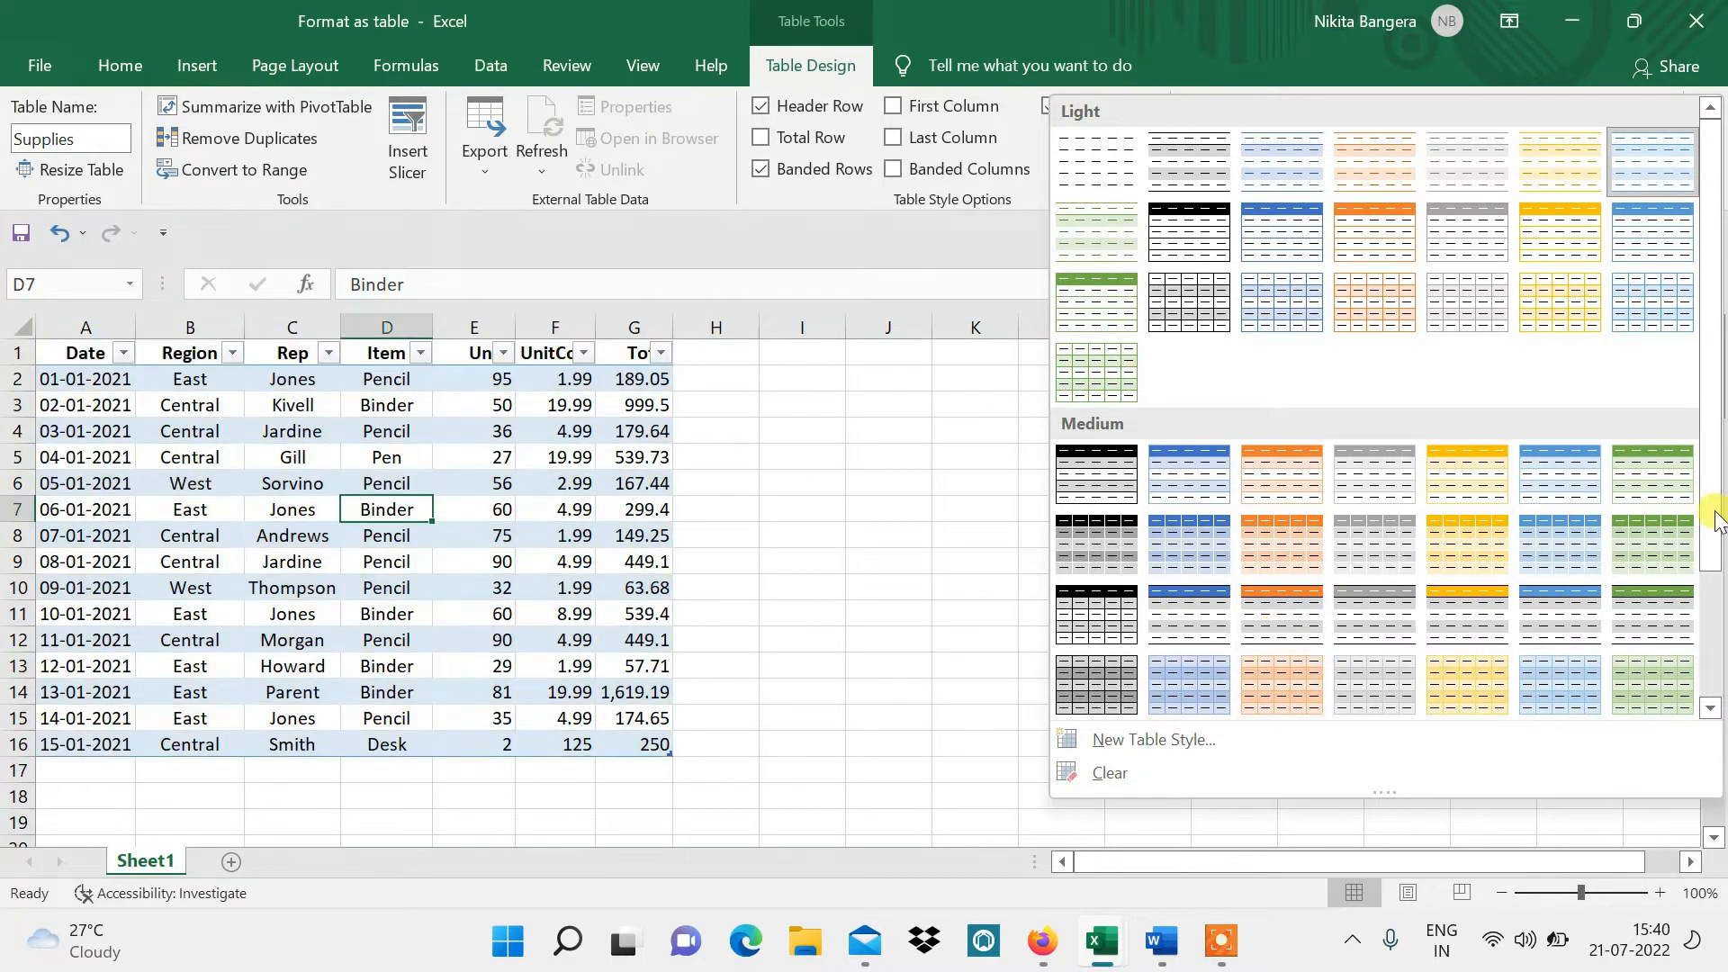
drag(1714, 524, 1705, 694)
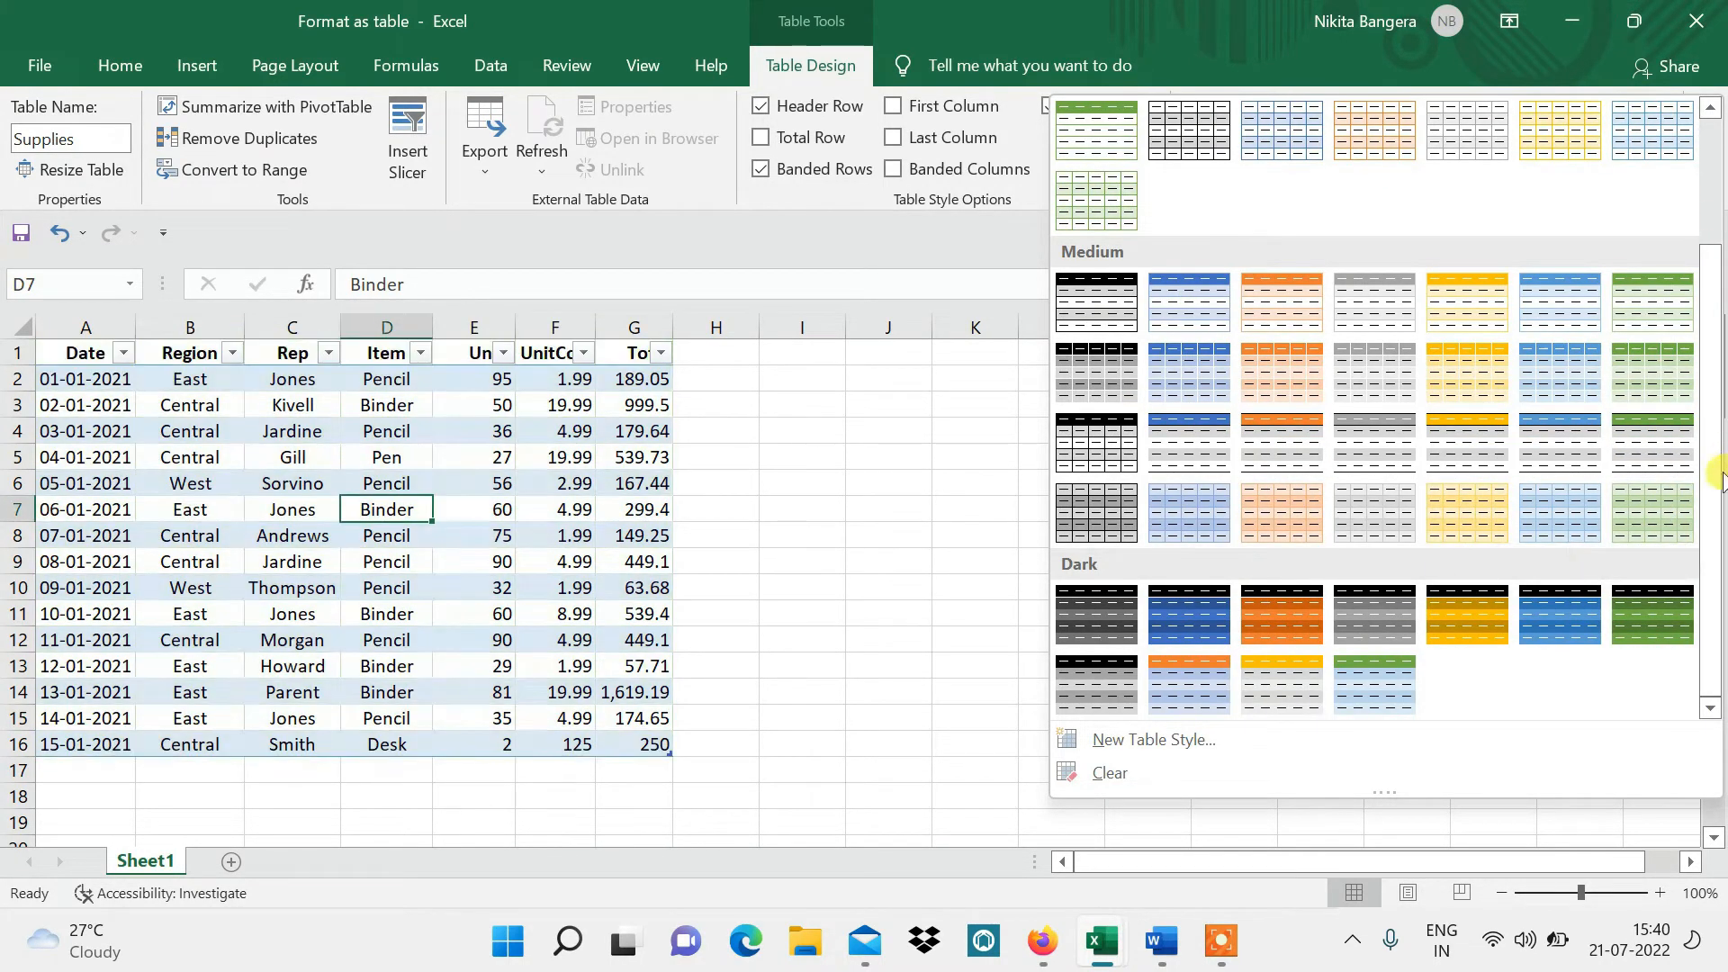
drag(1714, 491, 1697, 255)
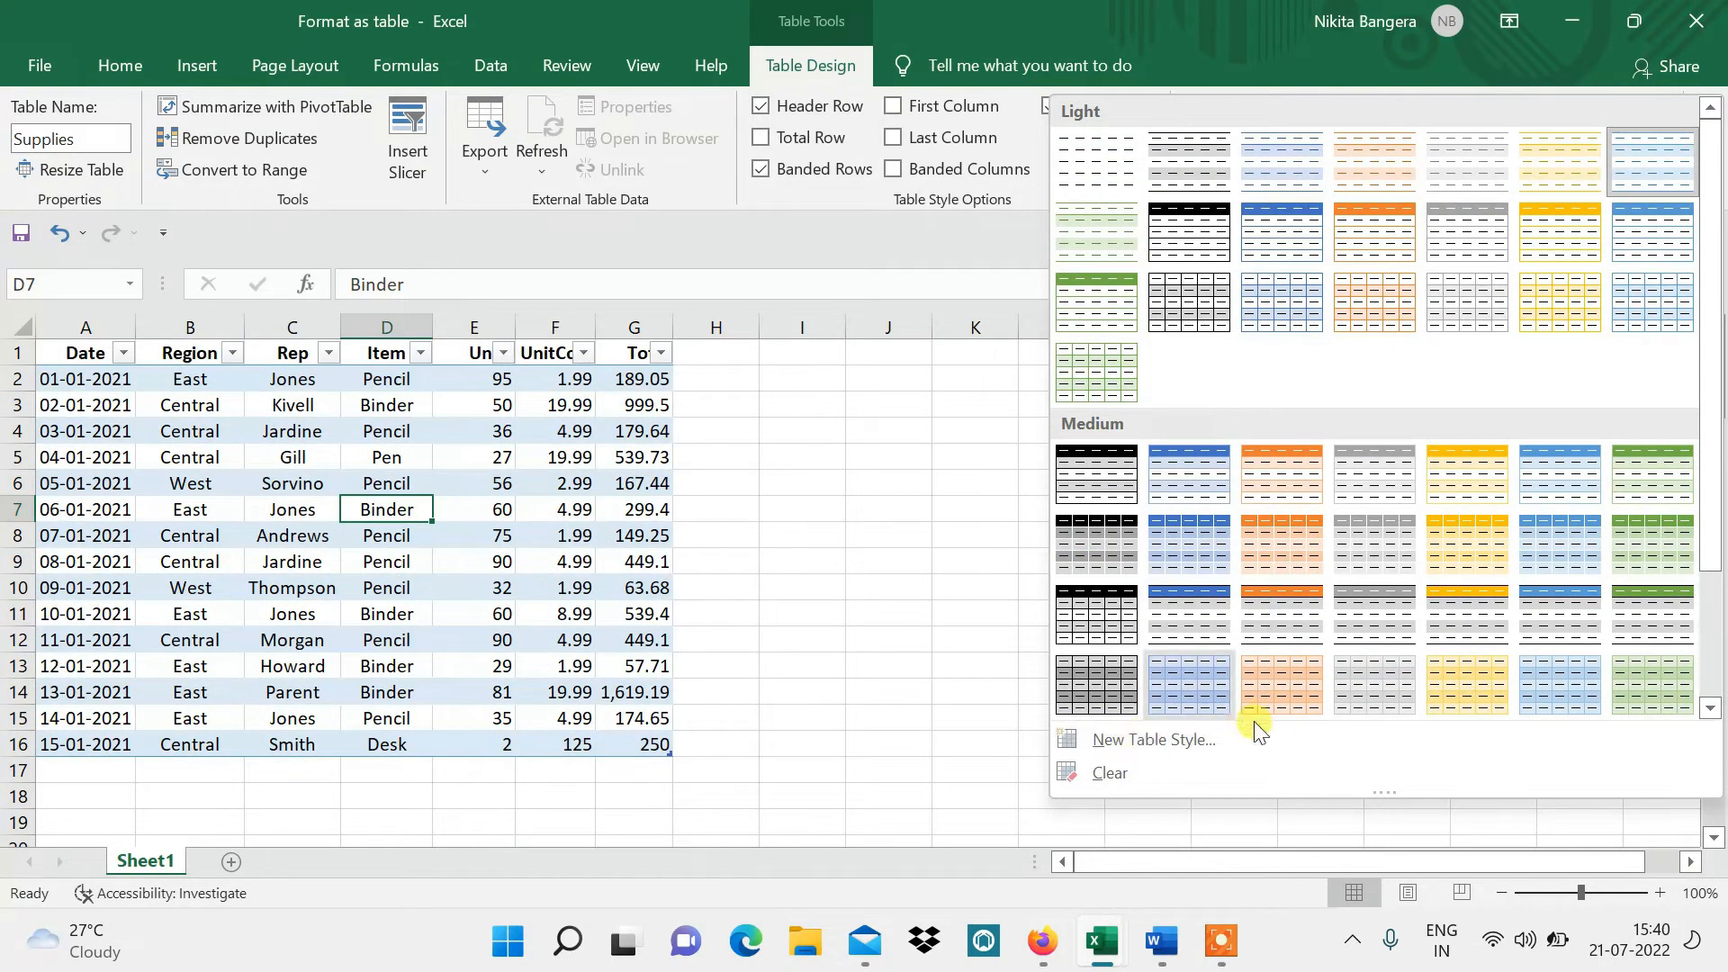
click(1147, 728)
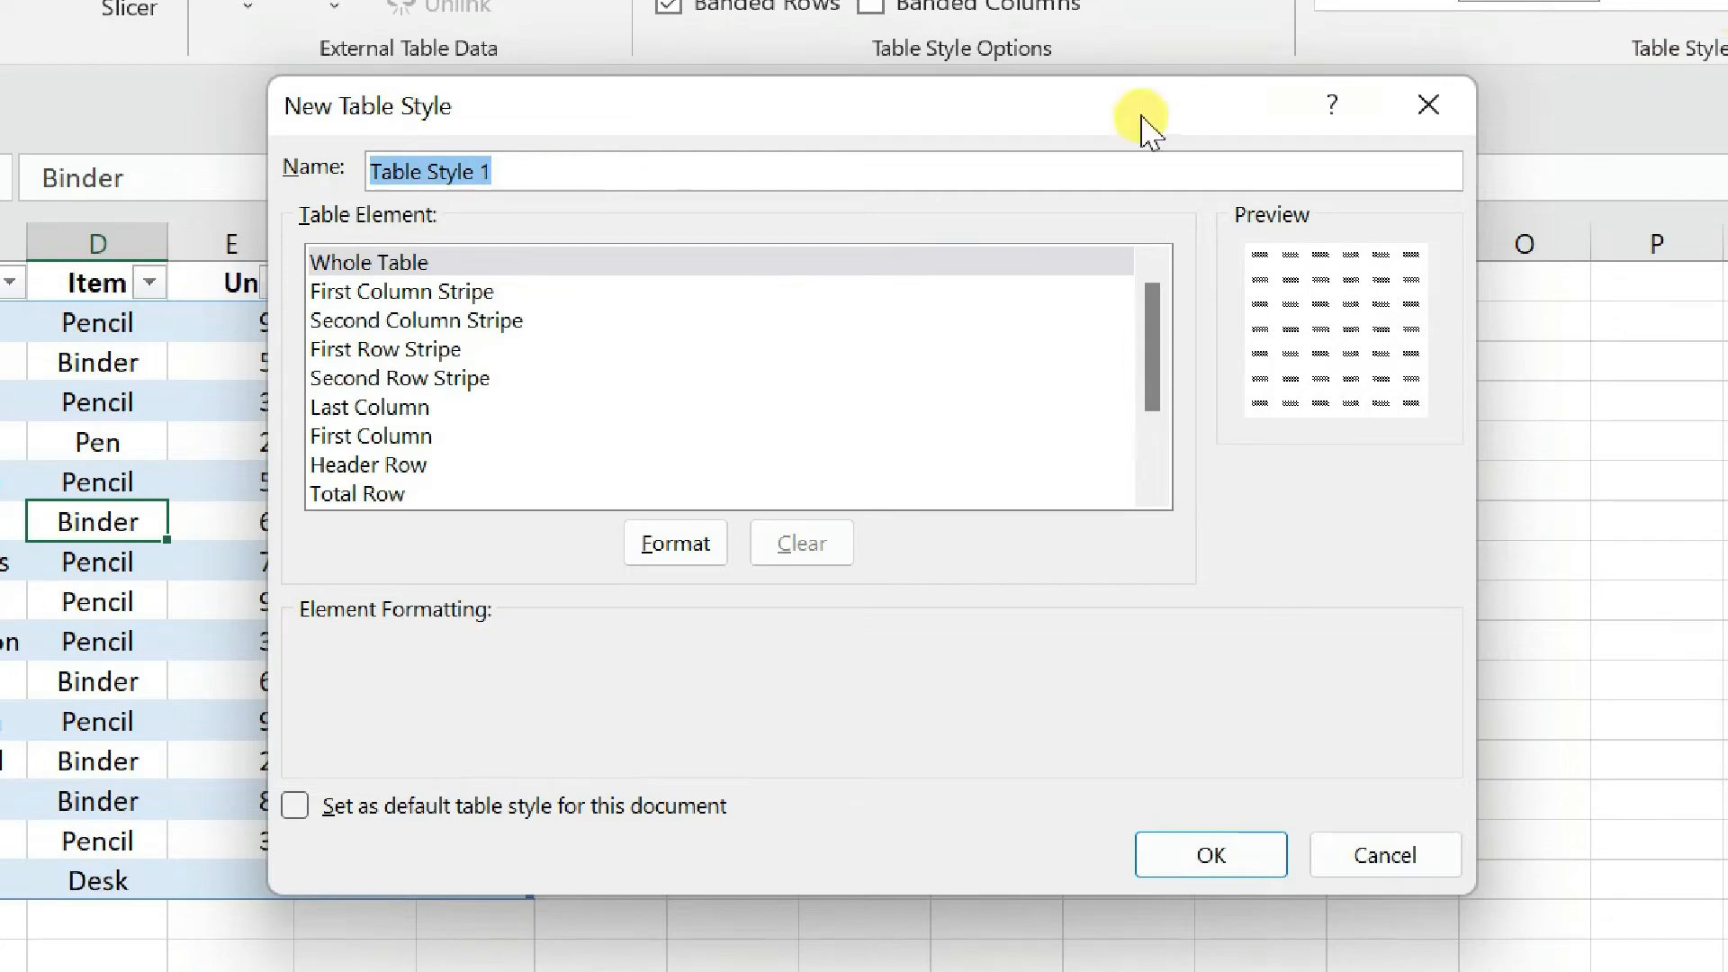
- Format the new style's Whole Table element with a bold font style and a light orange background fill
click(694, 545)
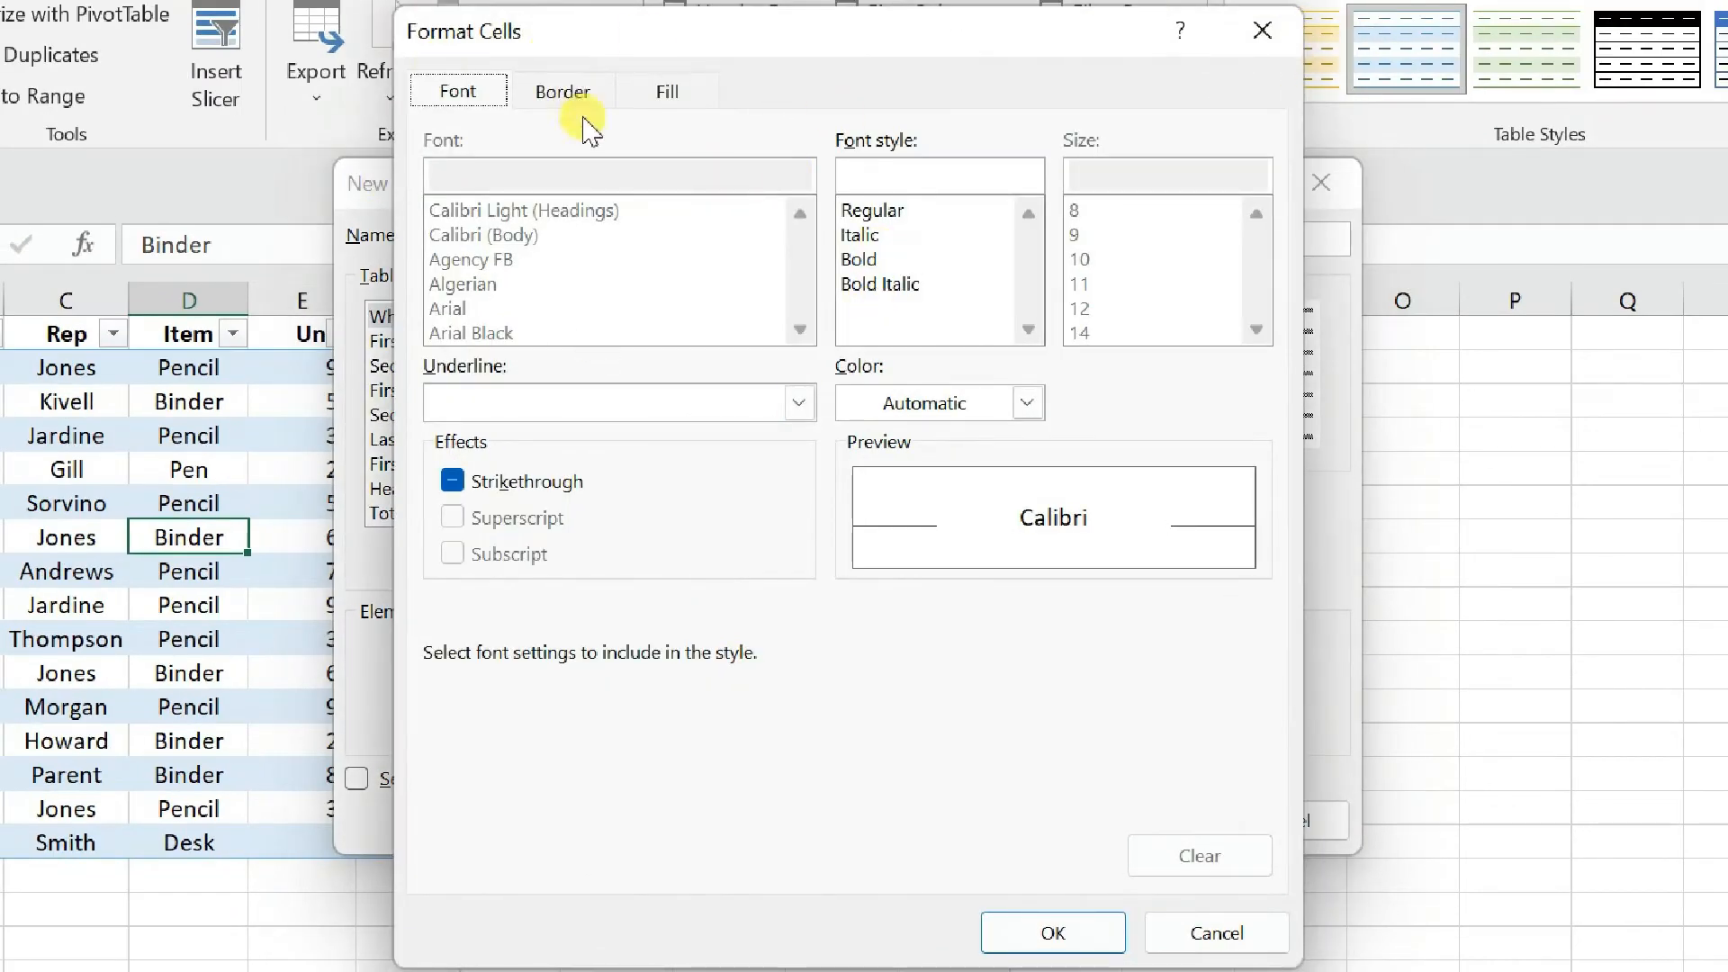
click(879, 283)
click(869, 259)
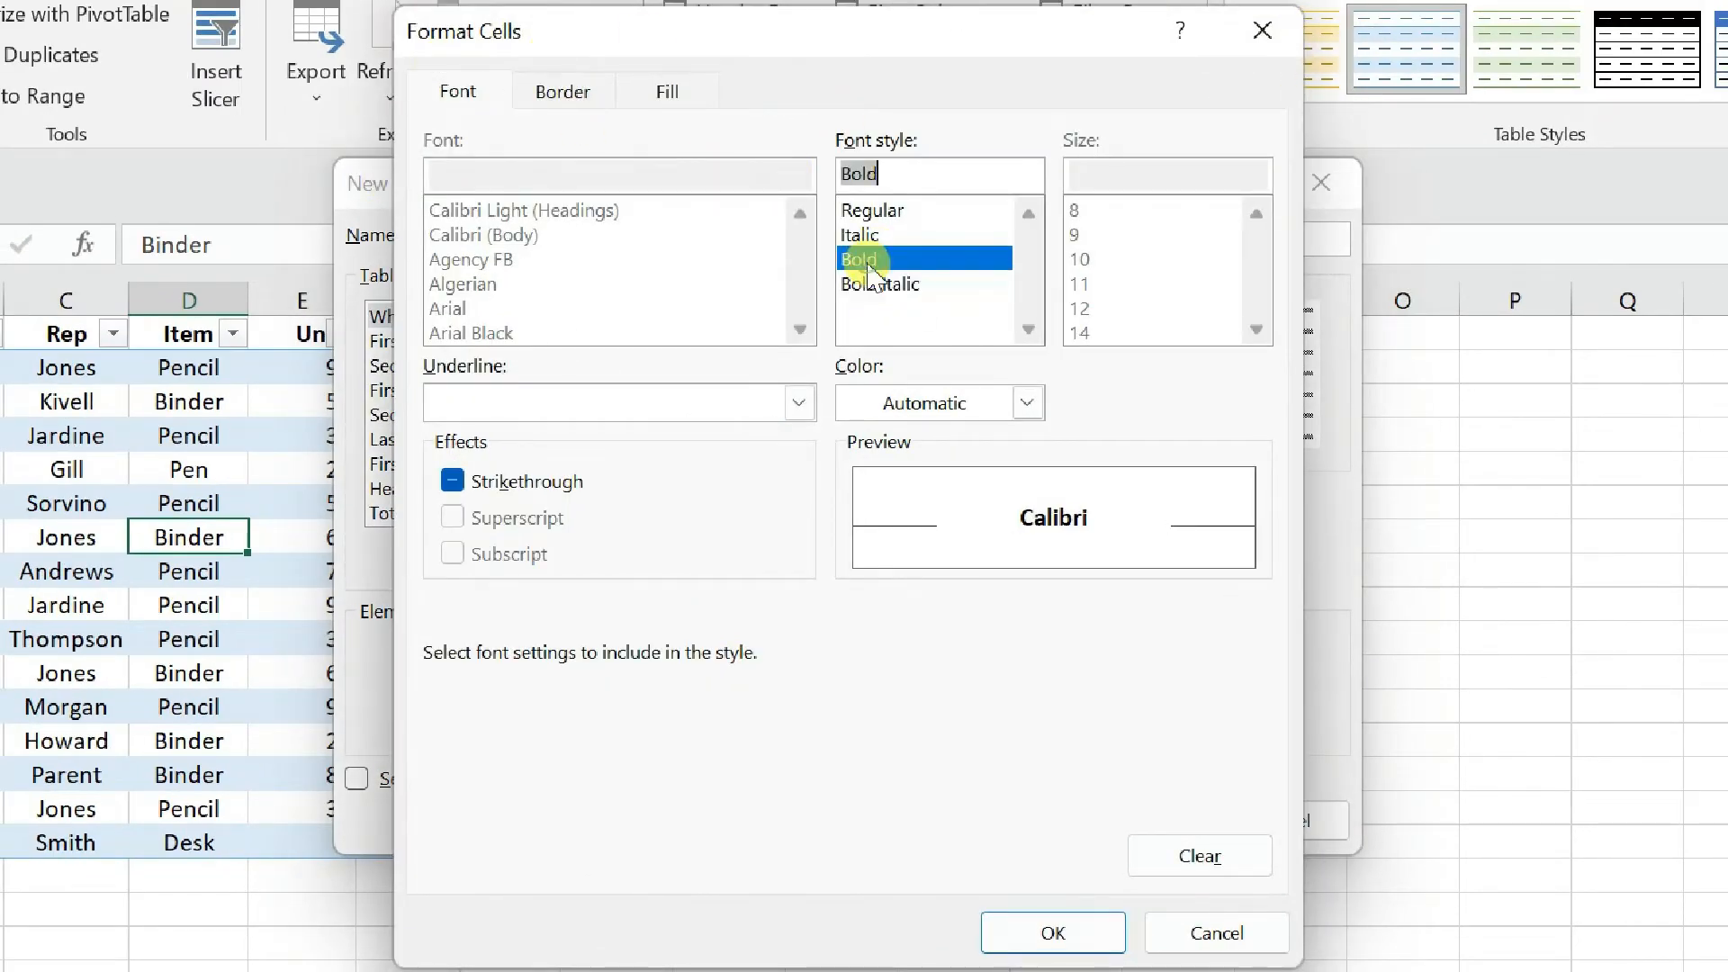
click(540, 99)
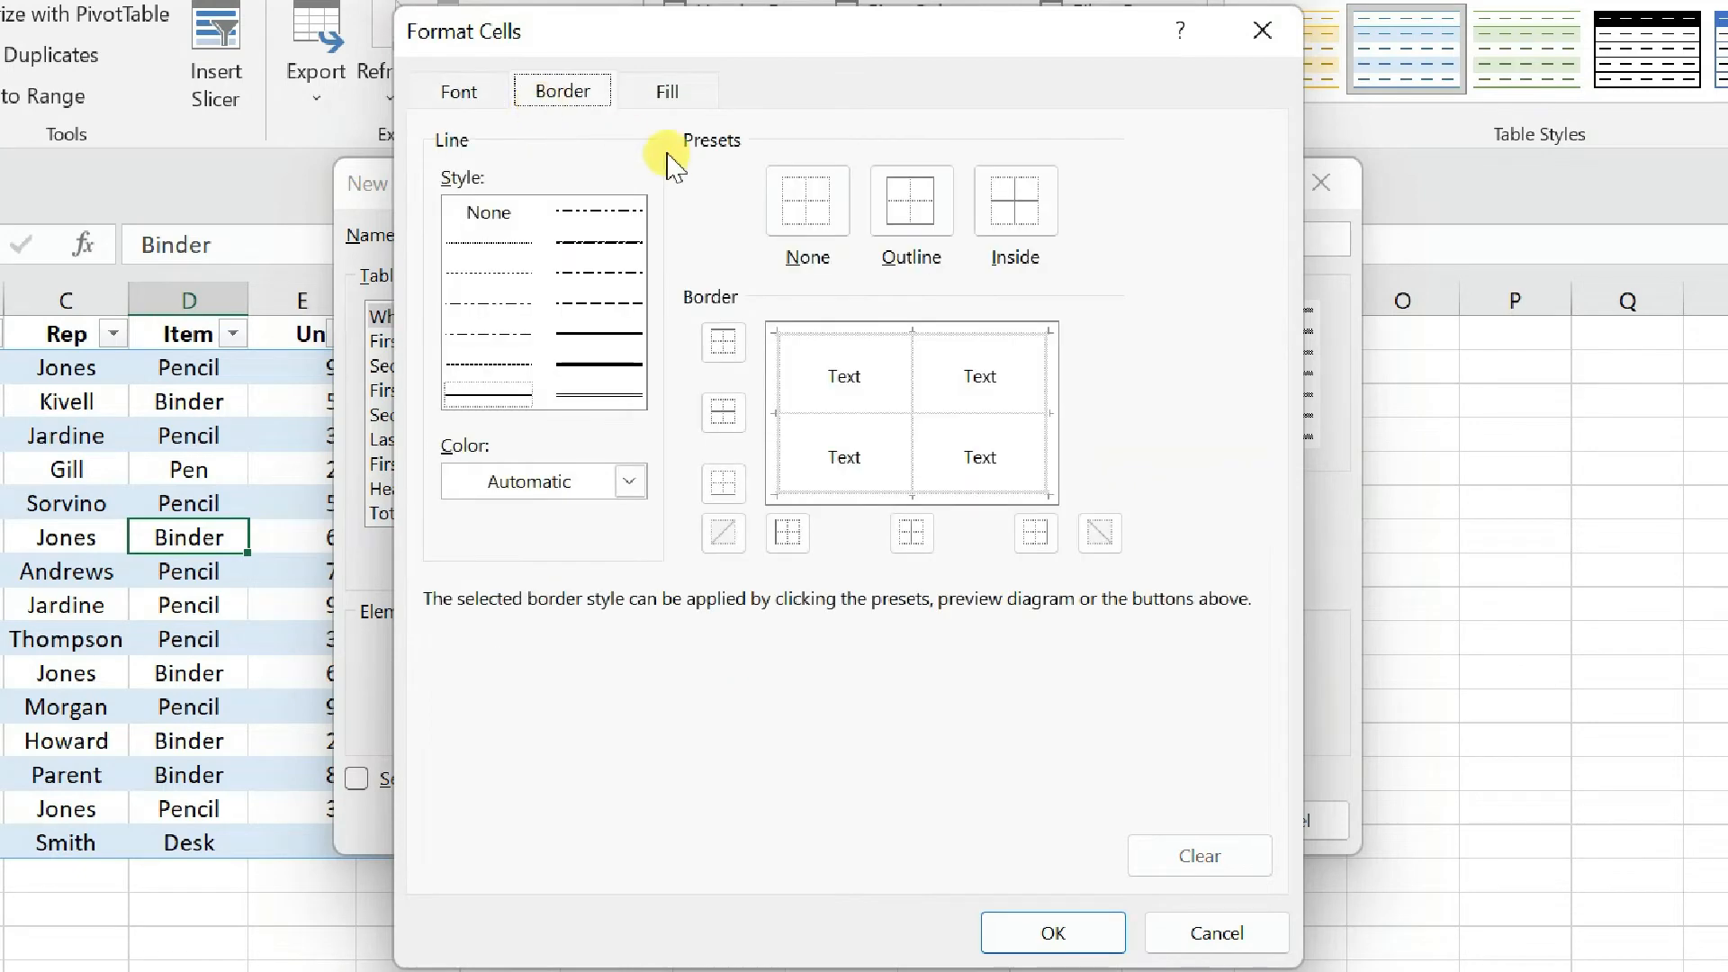
click(661, 93)
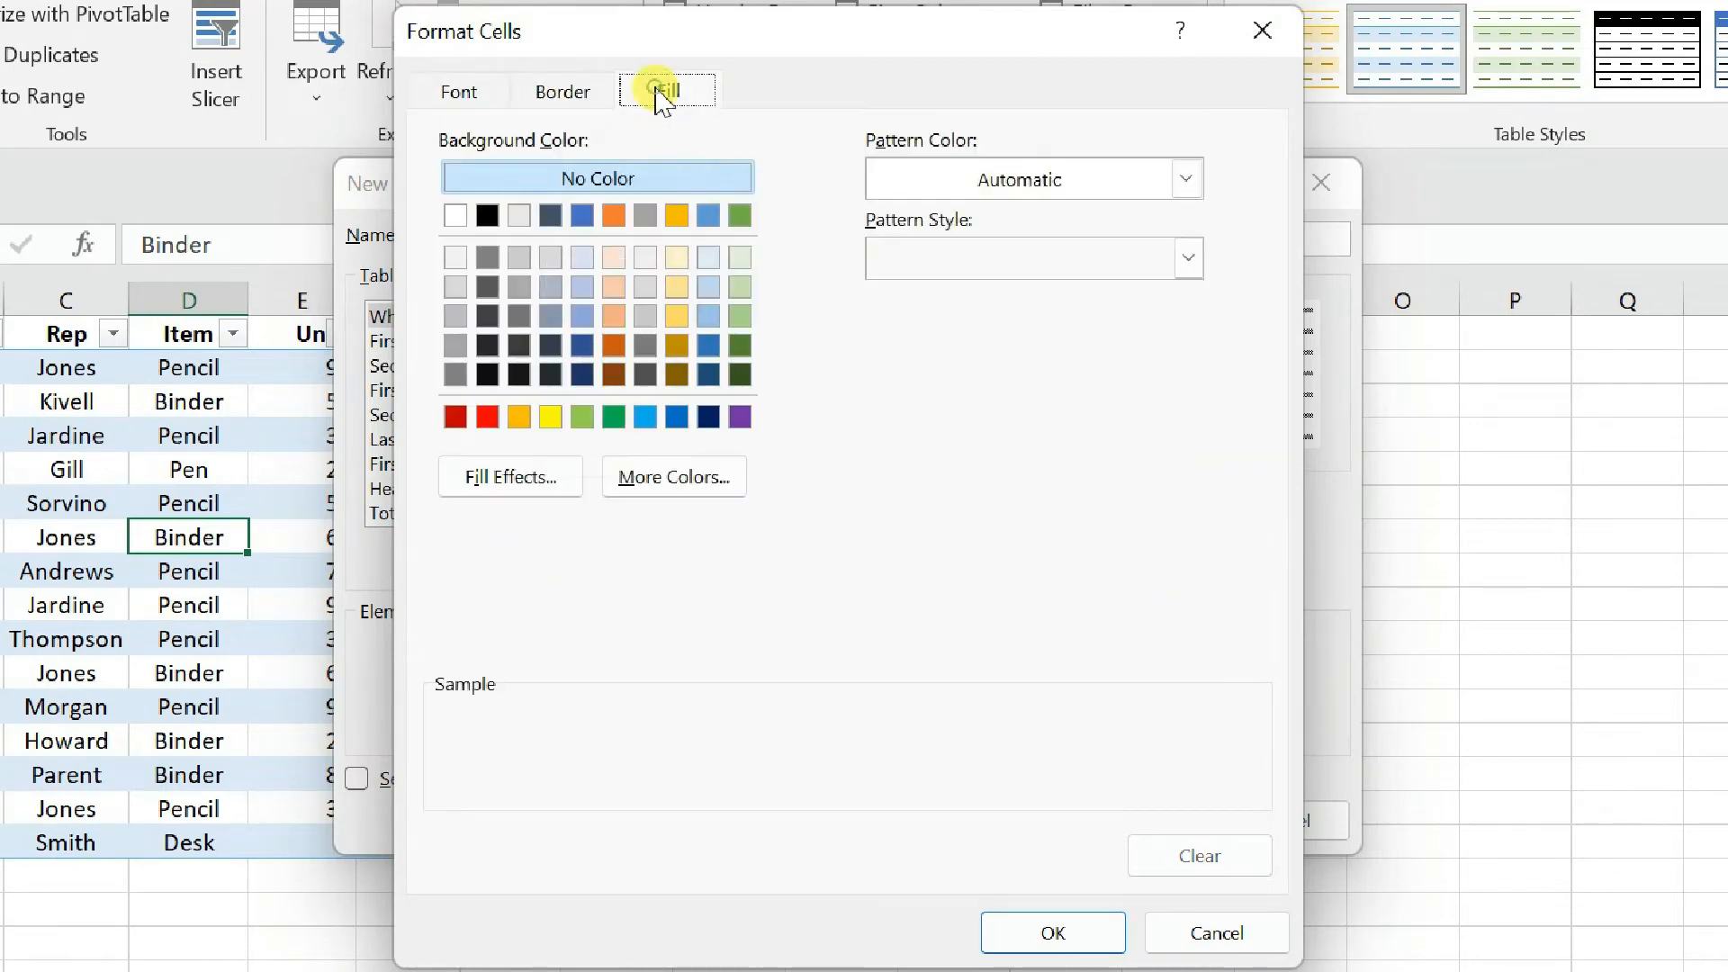
click(614, 261)
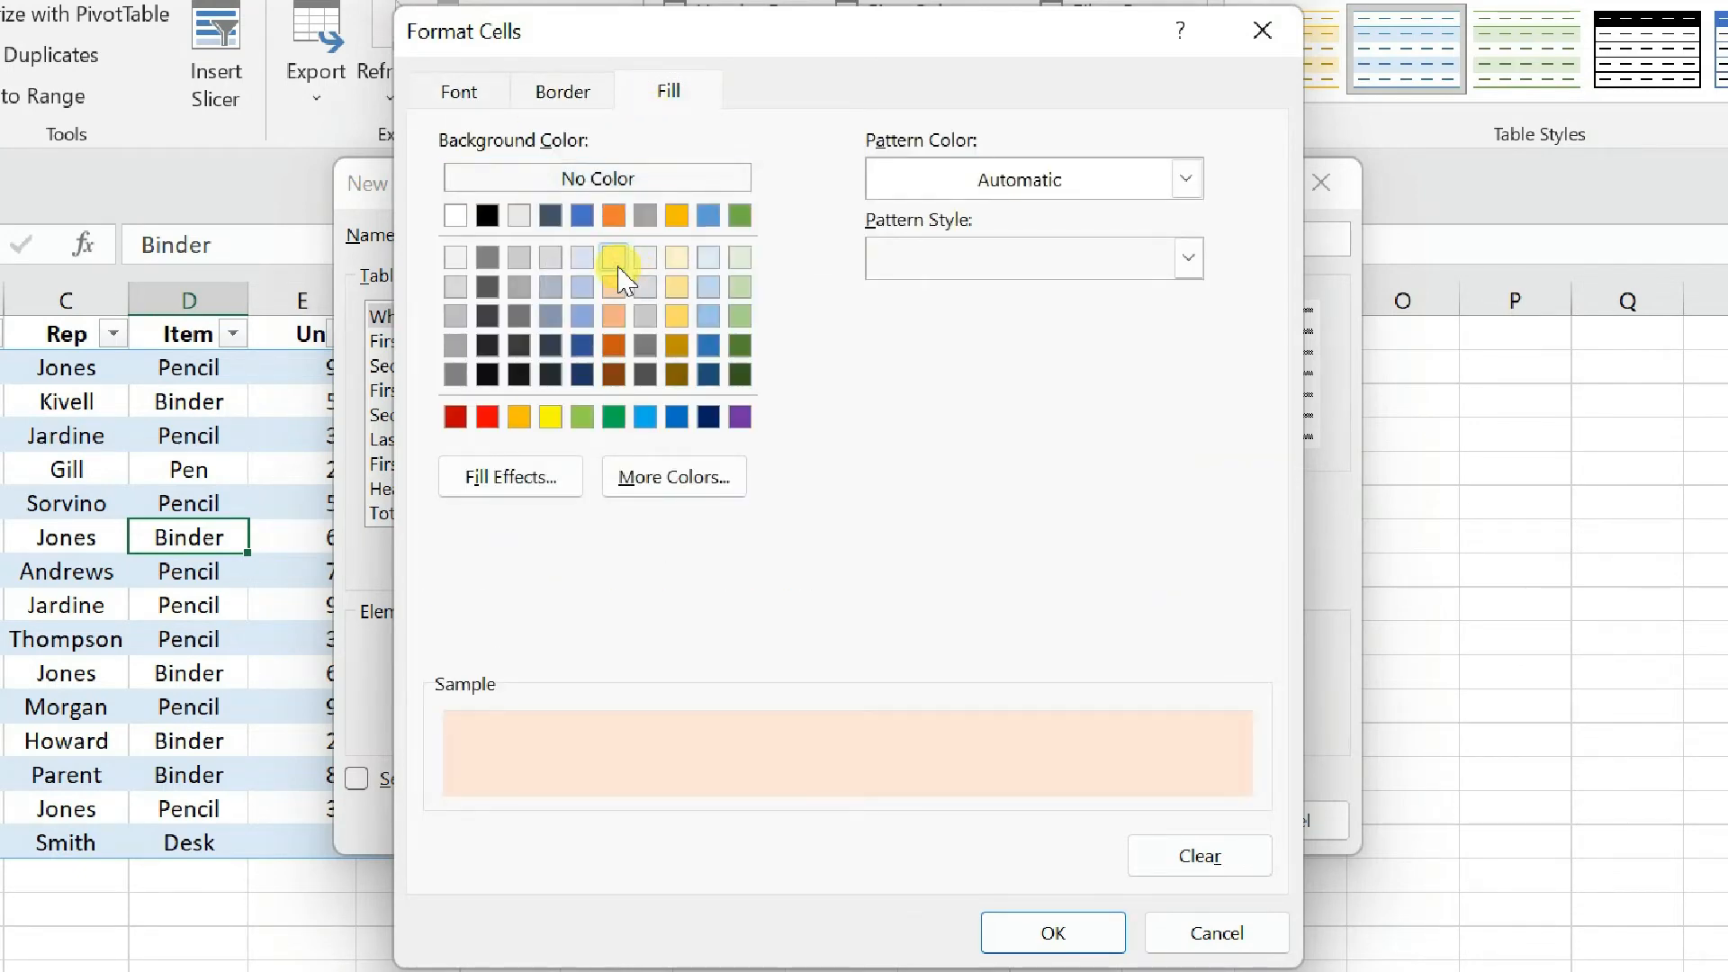
click(1034, 934)
- Name the new table style Format 1, save it, and look it up among the custom table styles
click(687, 239)
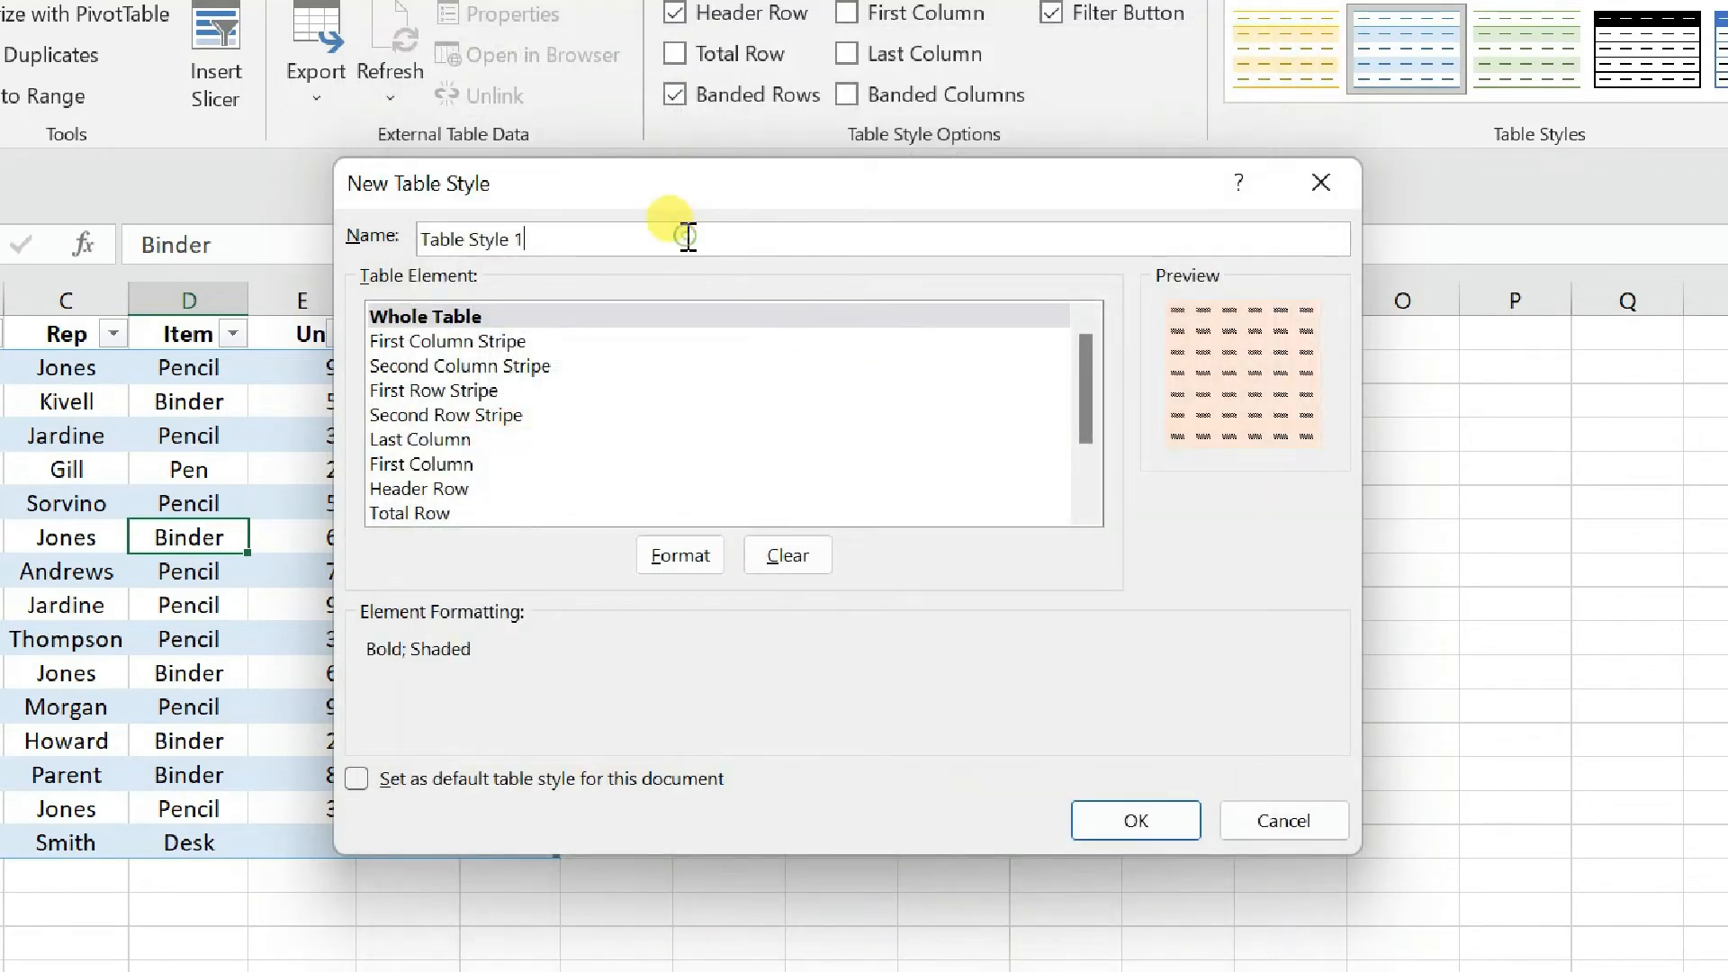
key(BackSpace)
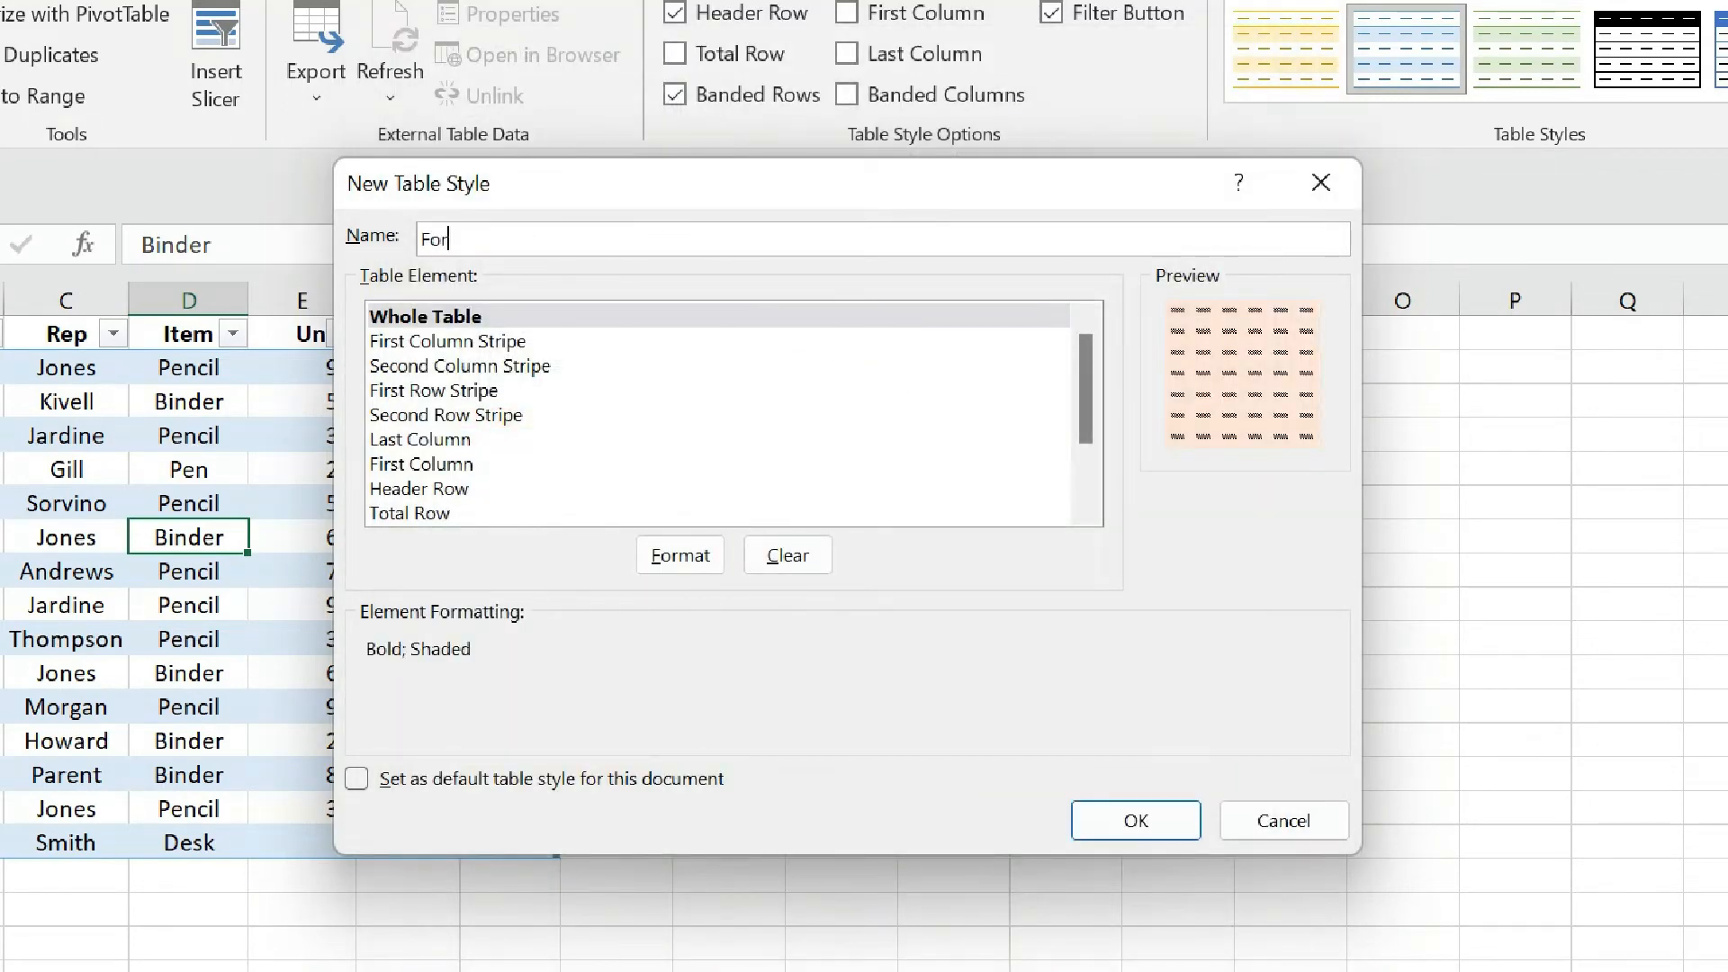
text(Format 1)
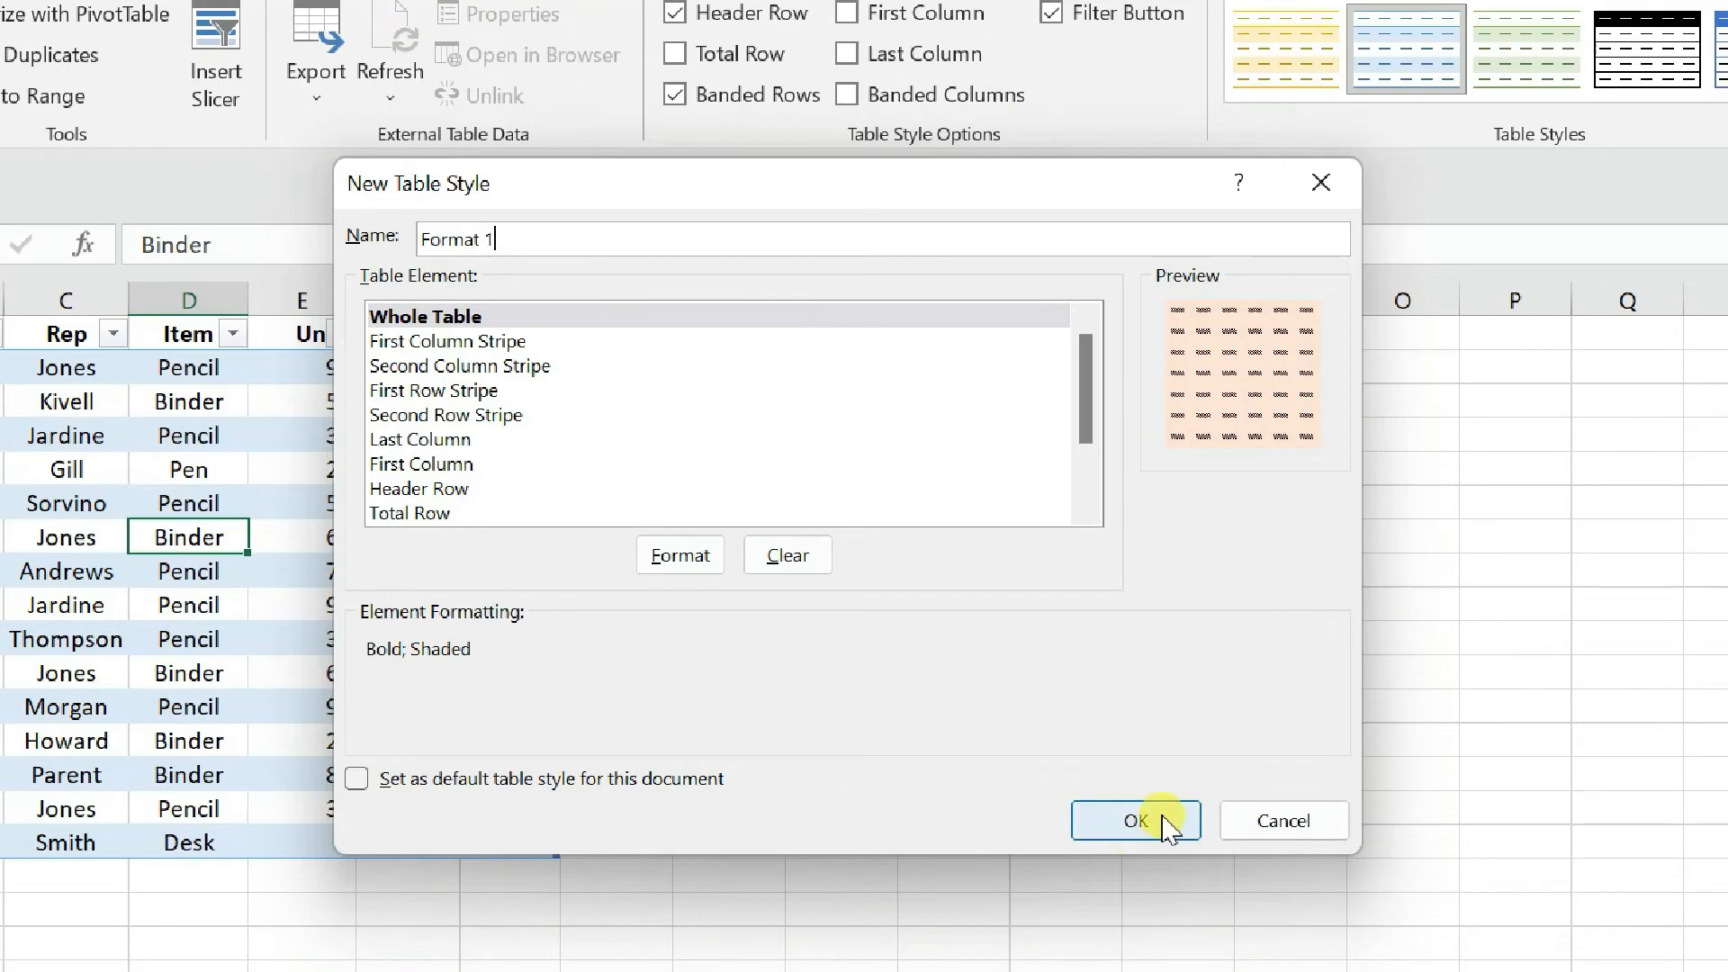
click(1161, 814)
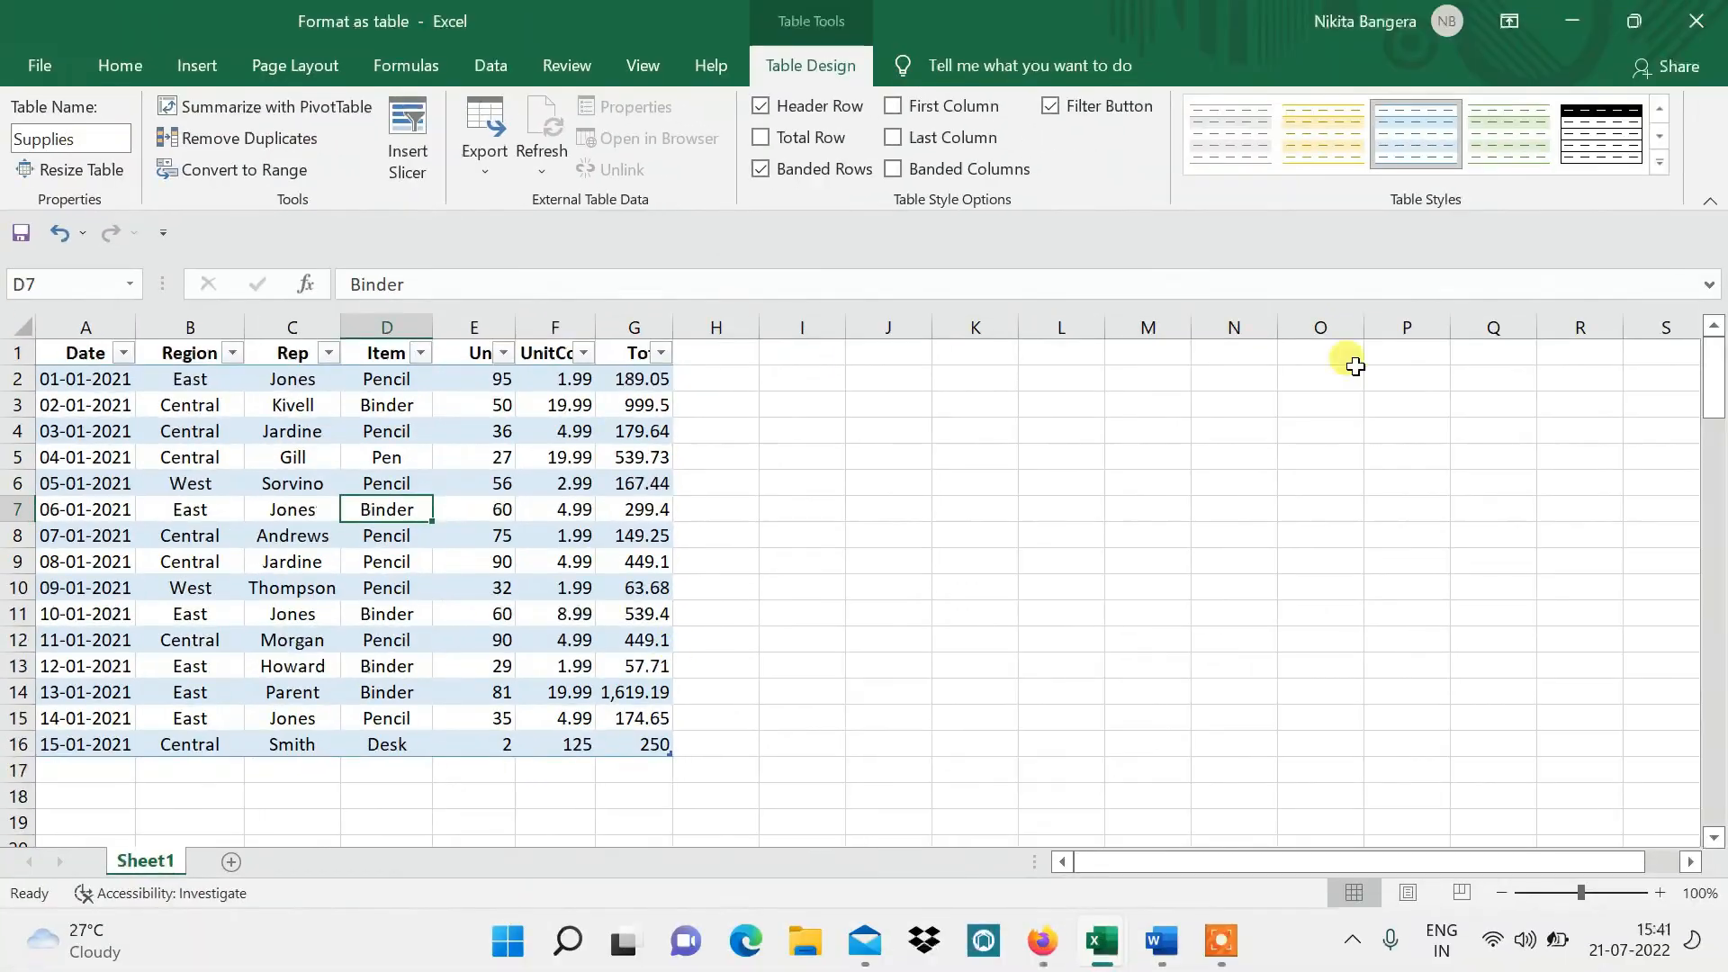
click(1659, 162)
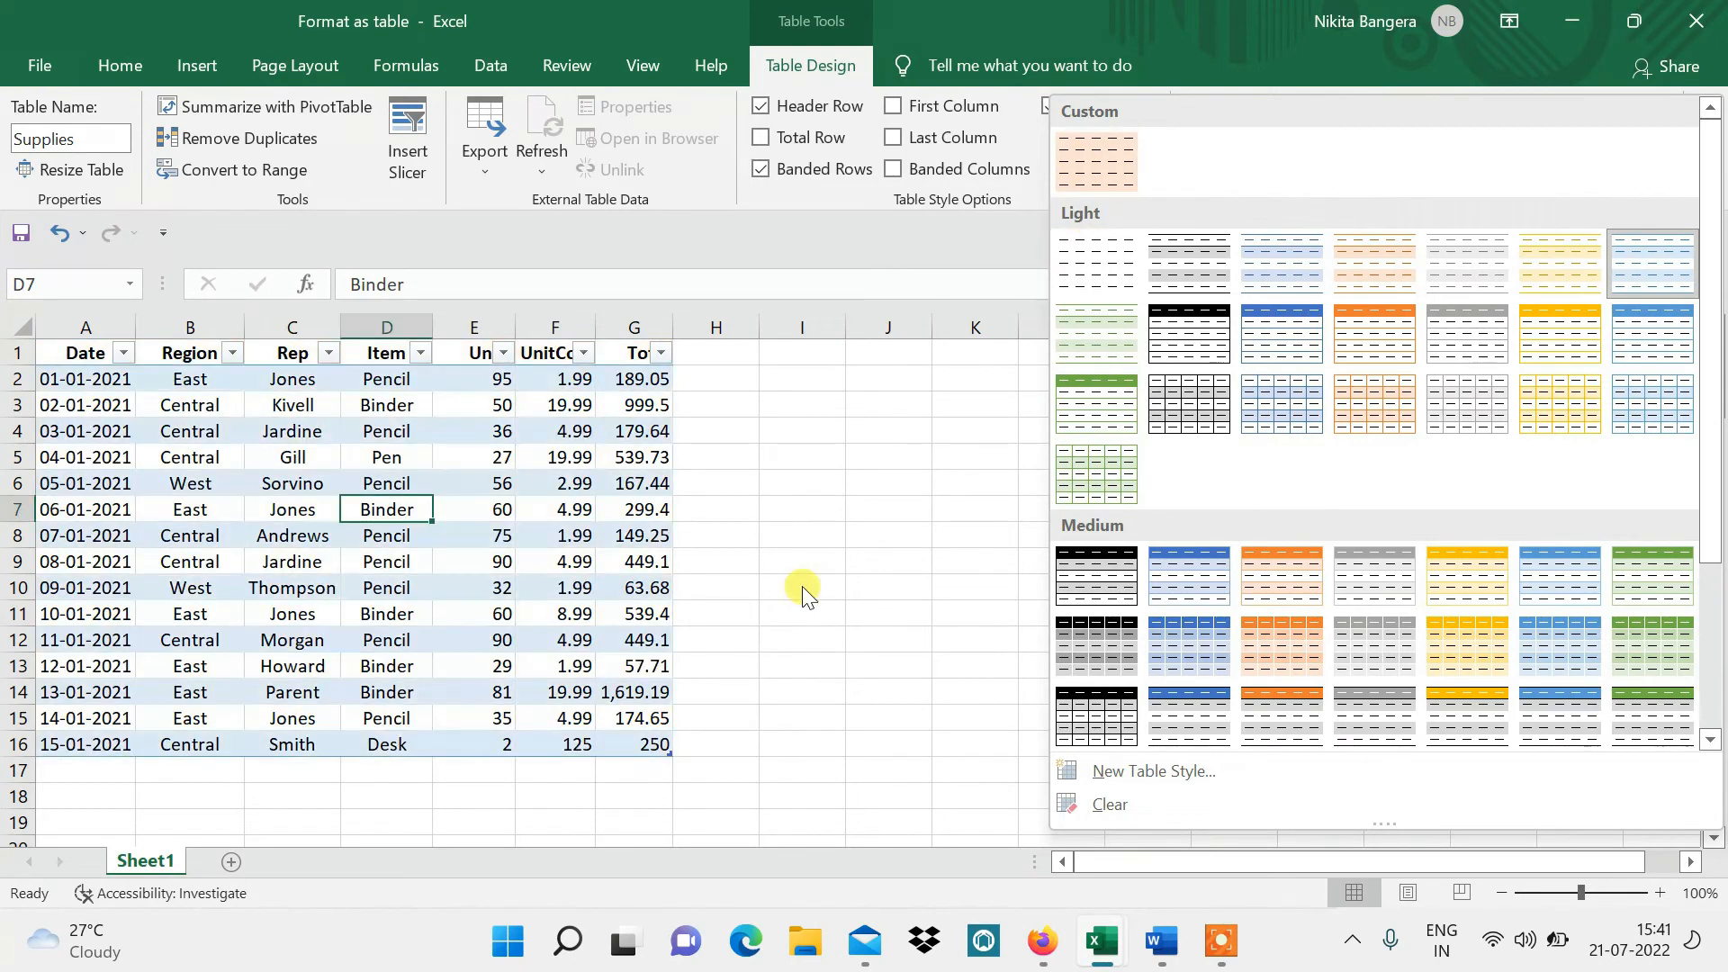
click(801, 586)
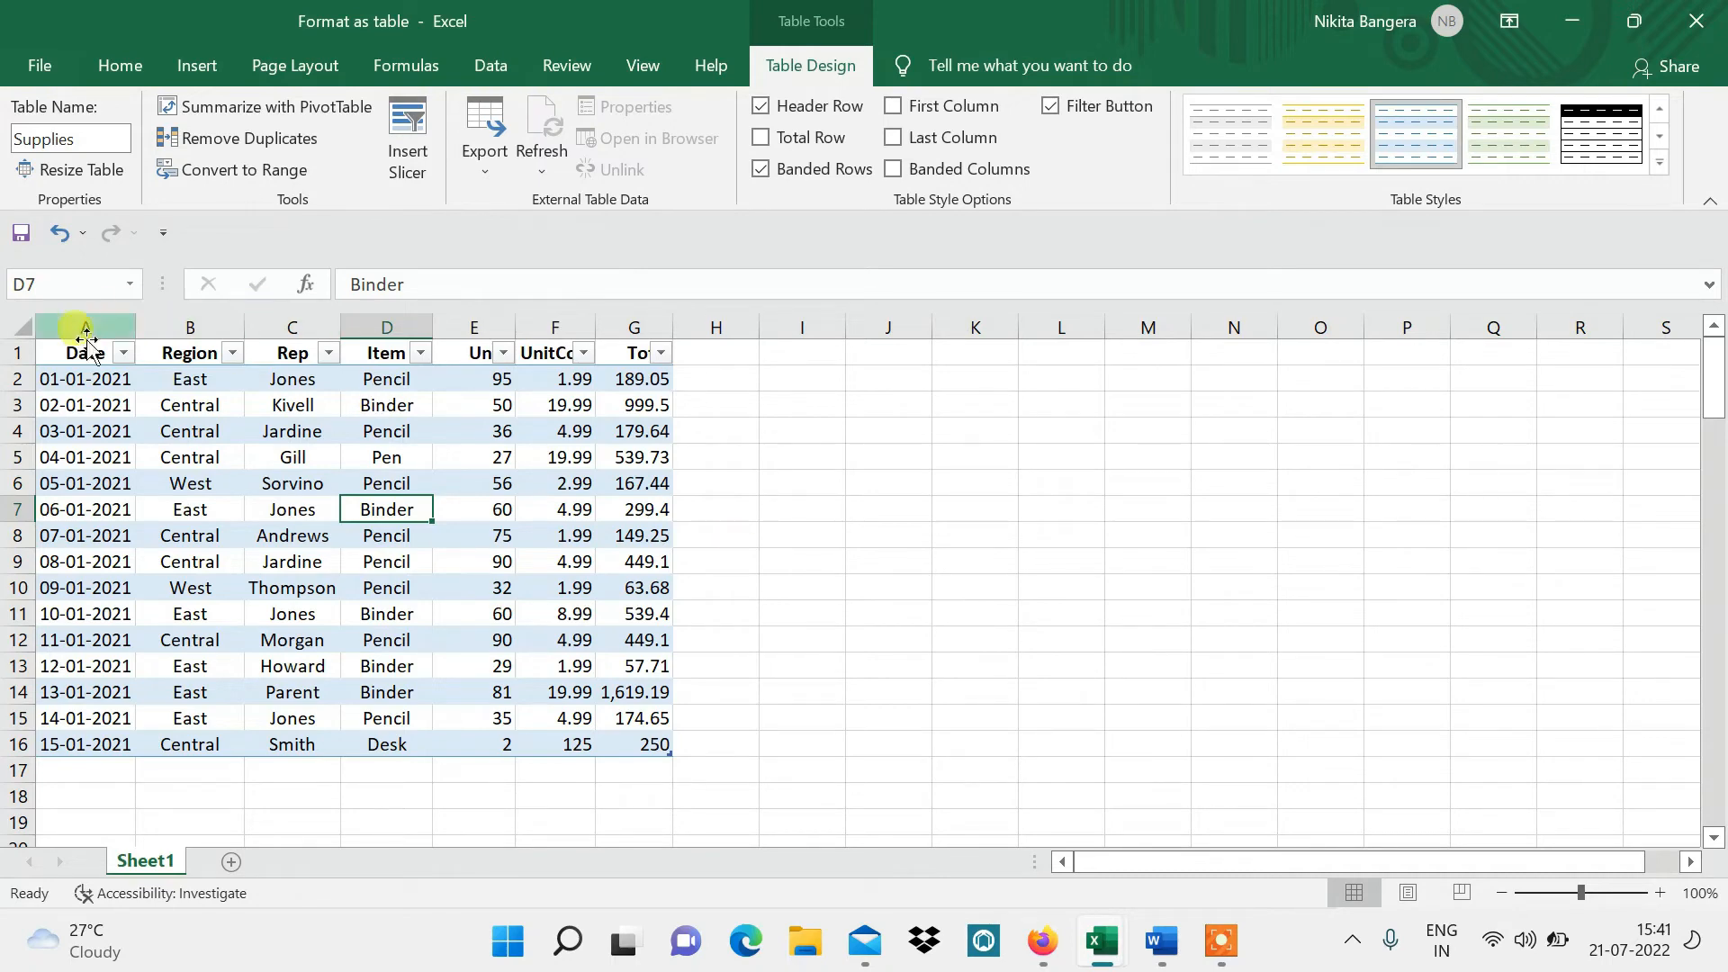
- Convert the Supplies table to a normal range
click(65, 352)
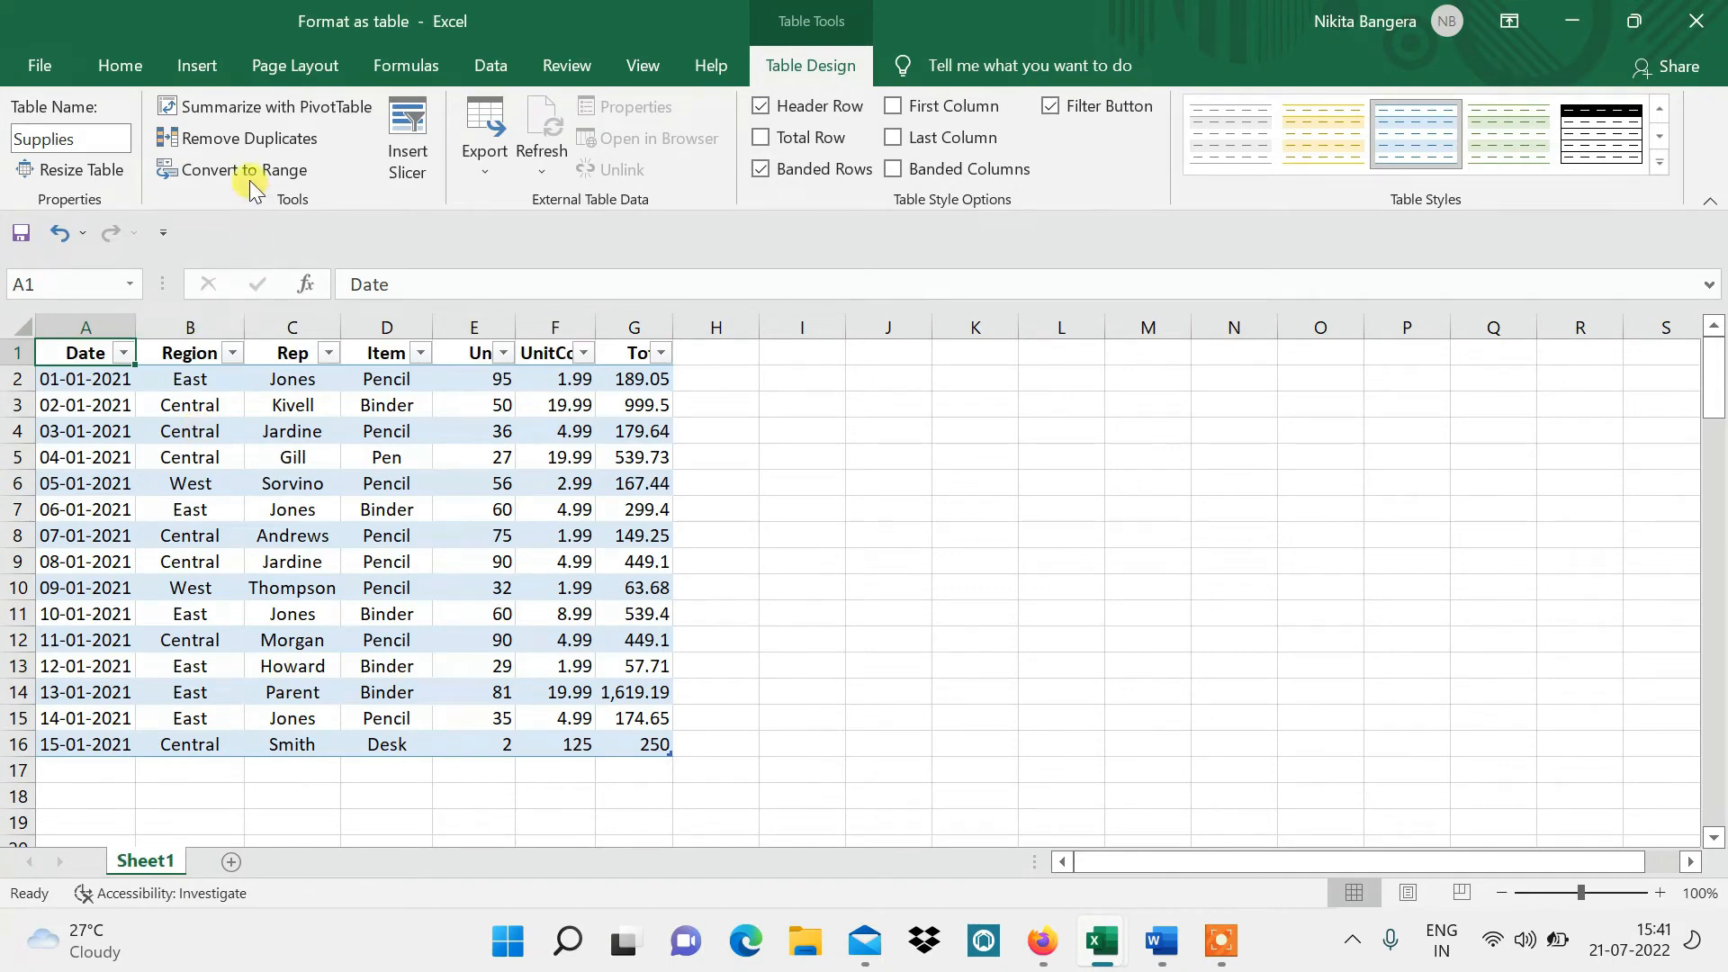
click(221, 174)
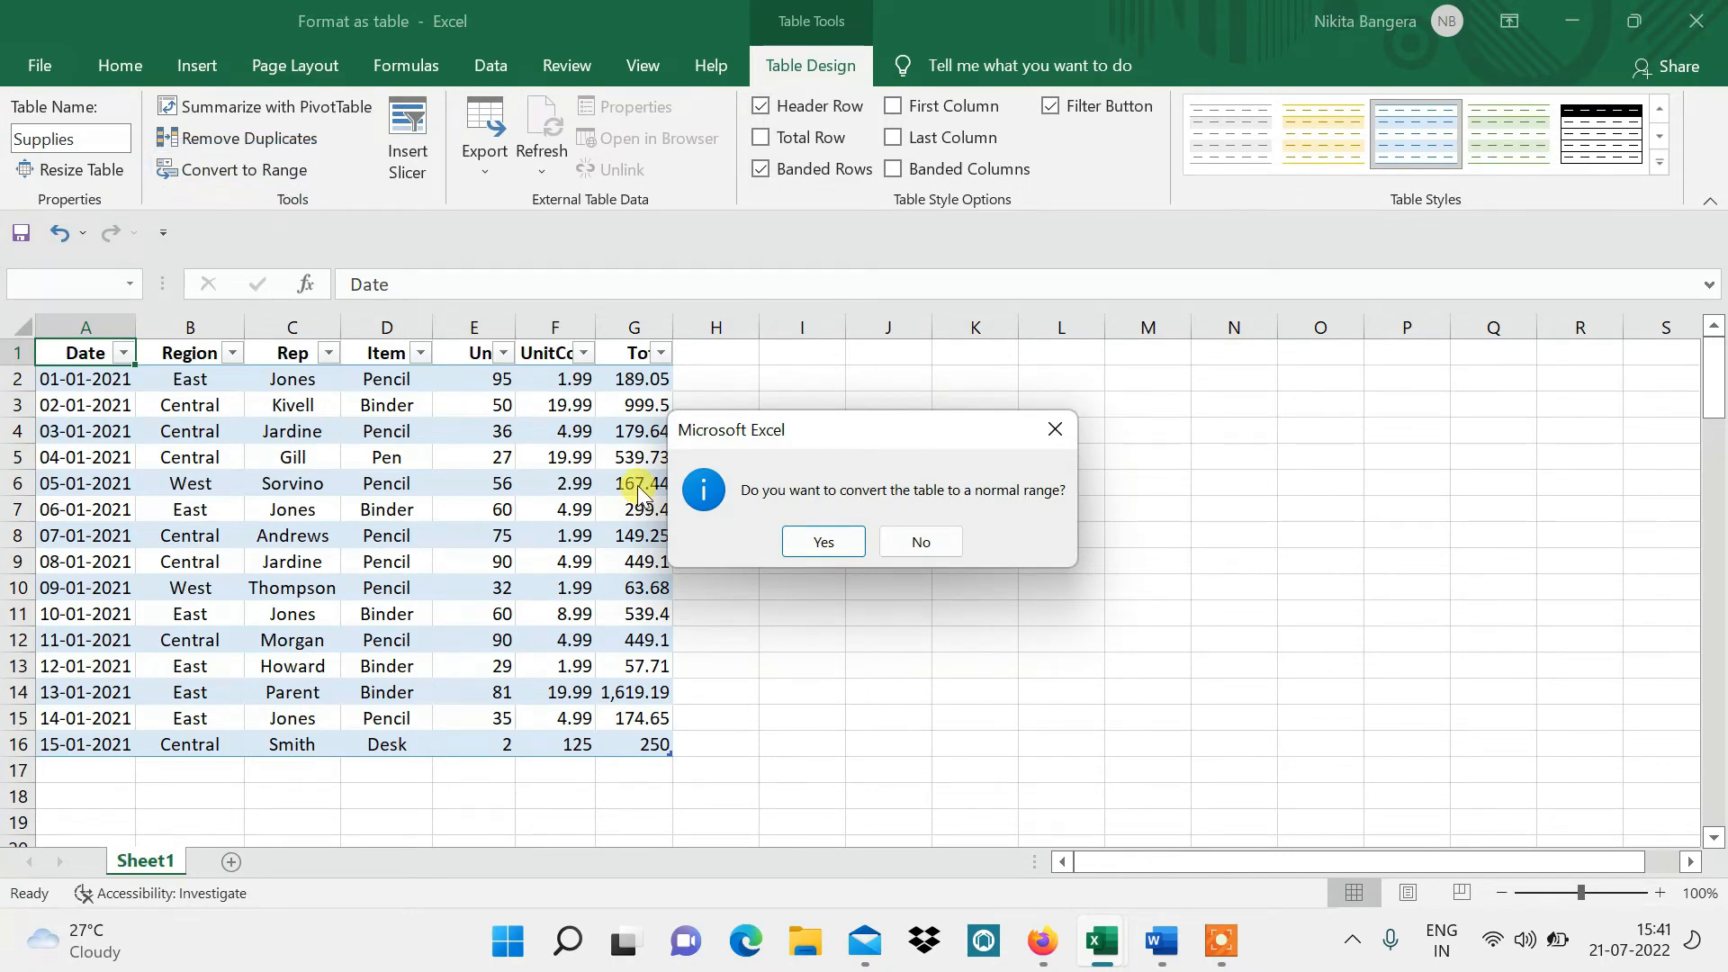
click(822, 540)
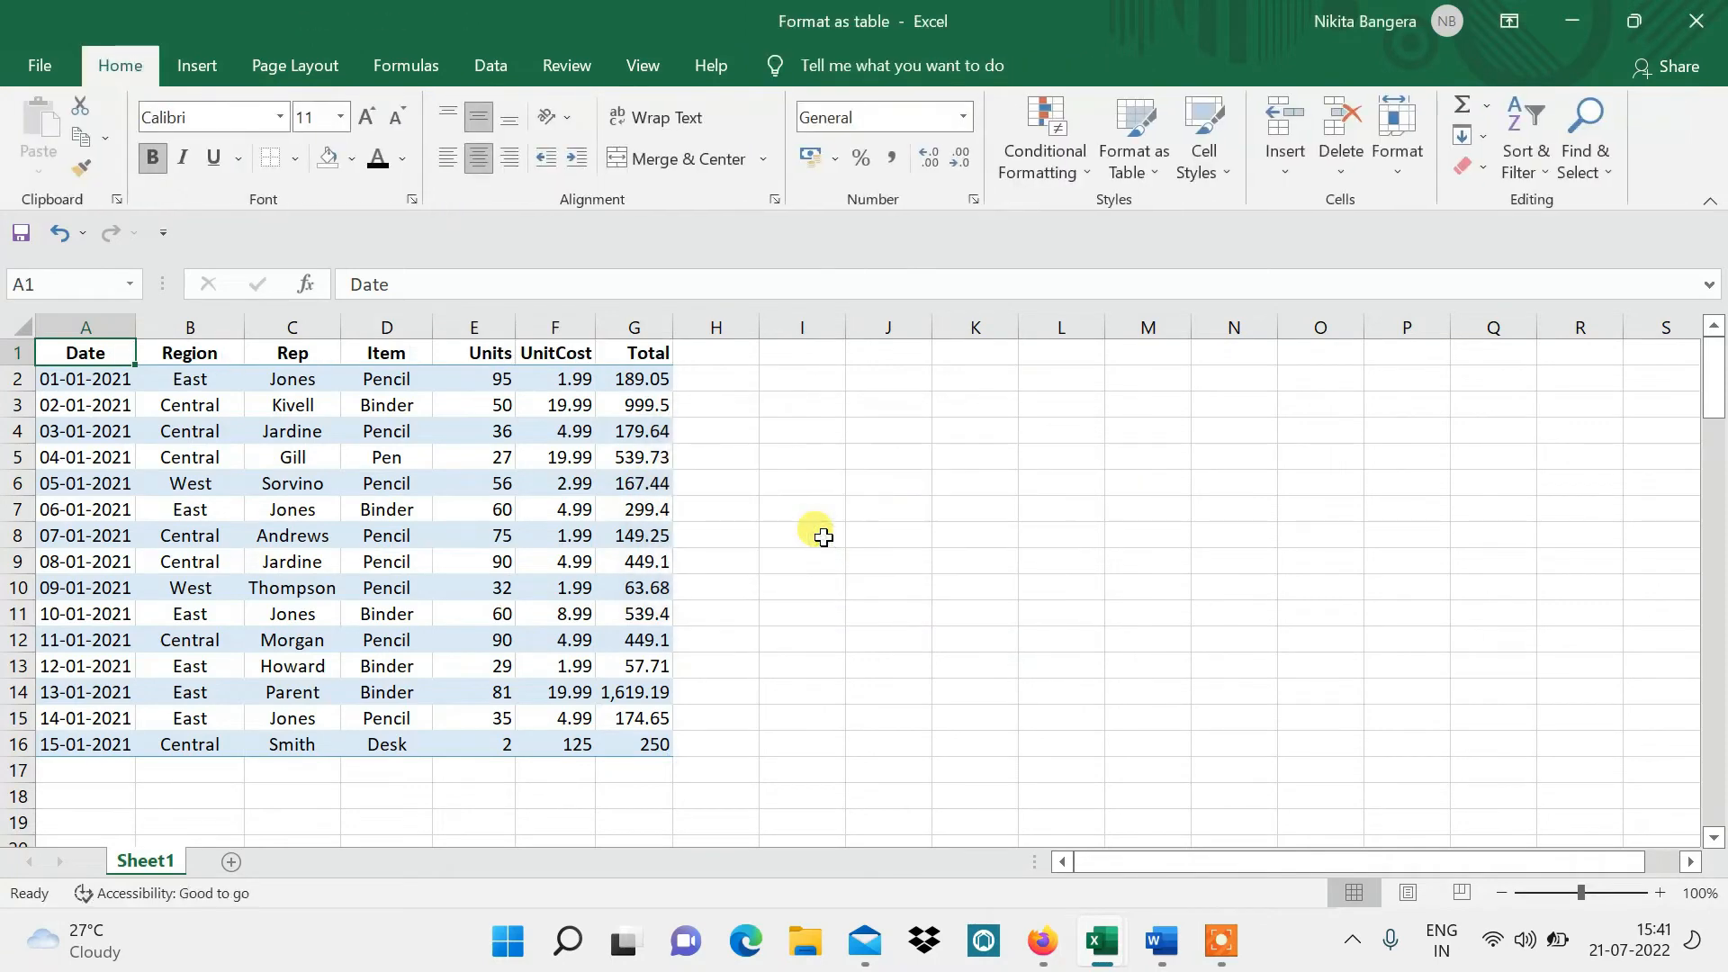
click(822, 537)
click(292, 483)
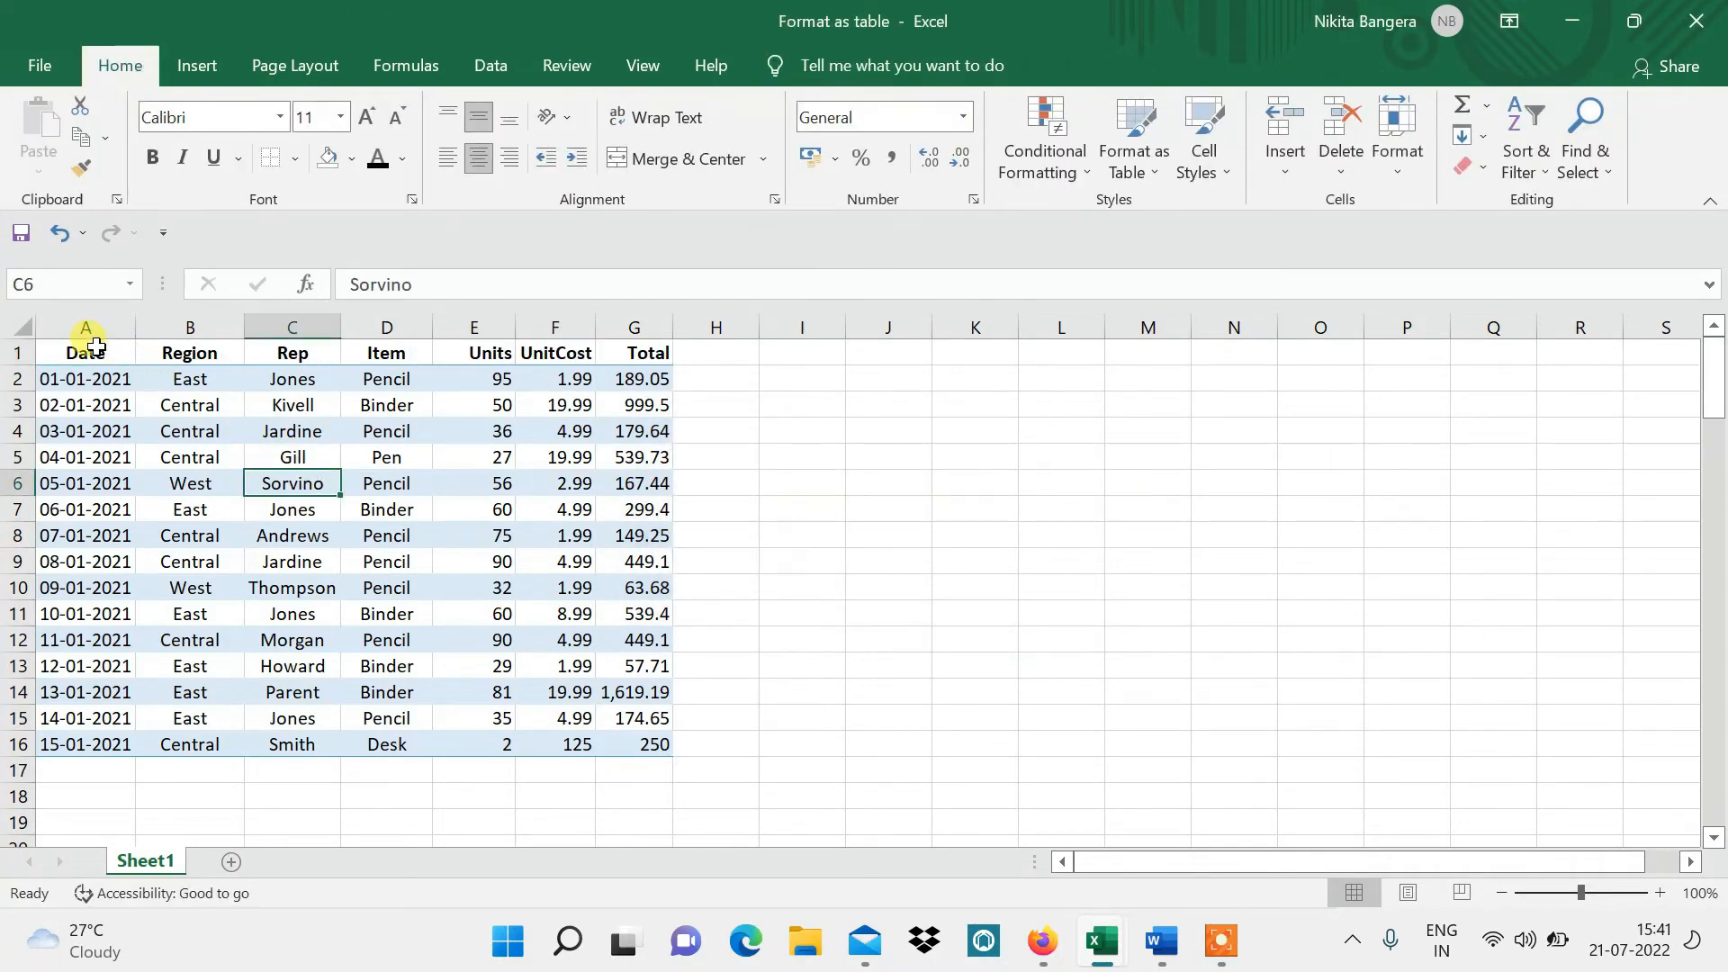
- Remove the background shading from the former table's cells A1:G16 by setting them to No Fill
drag(96, 346, 590, 791)
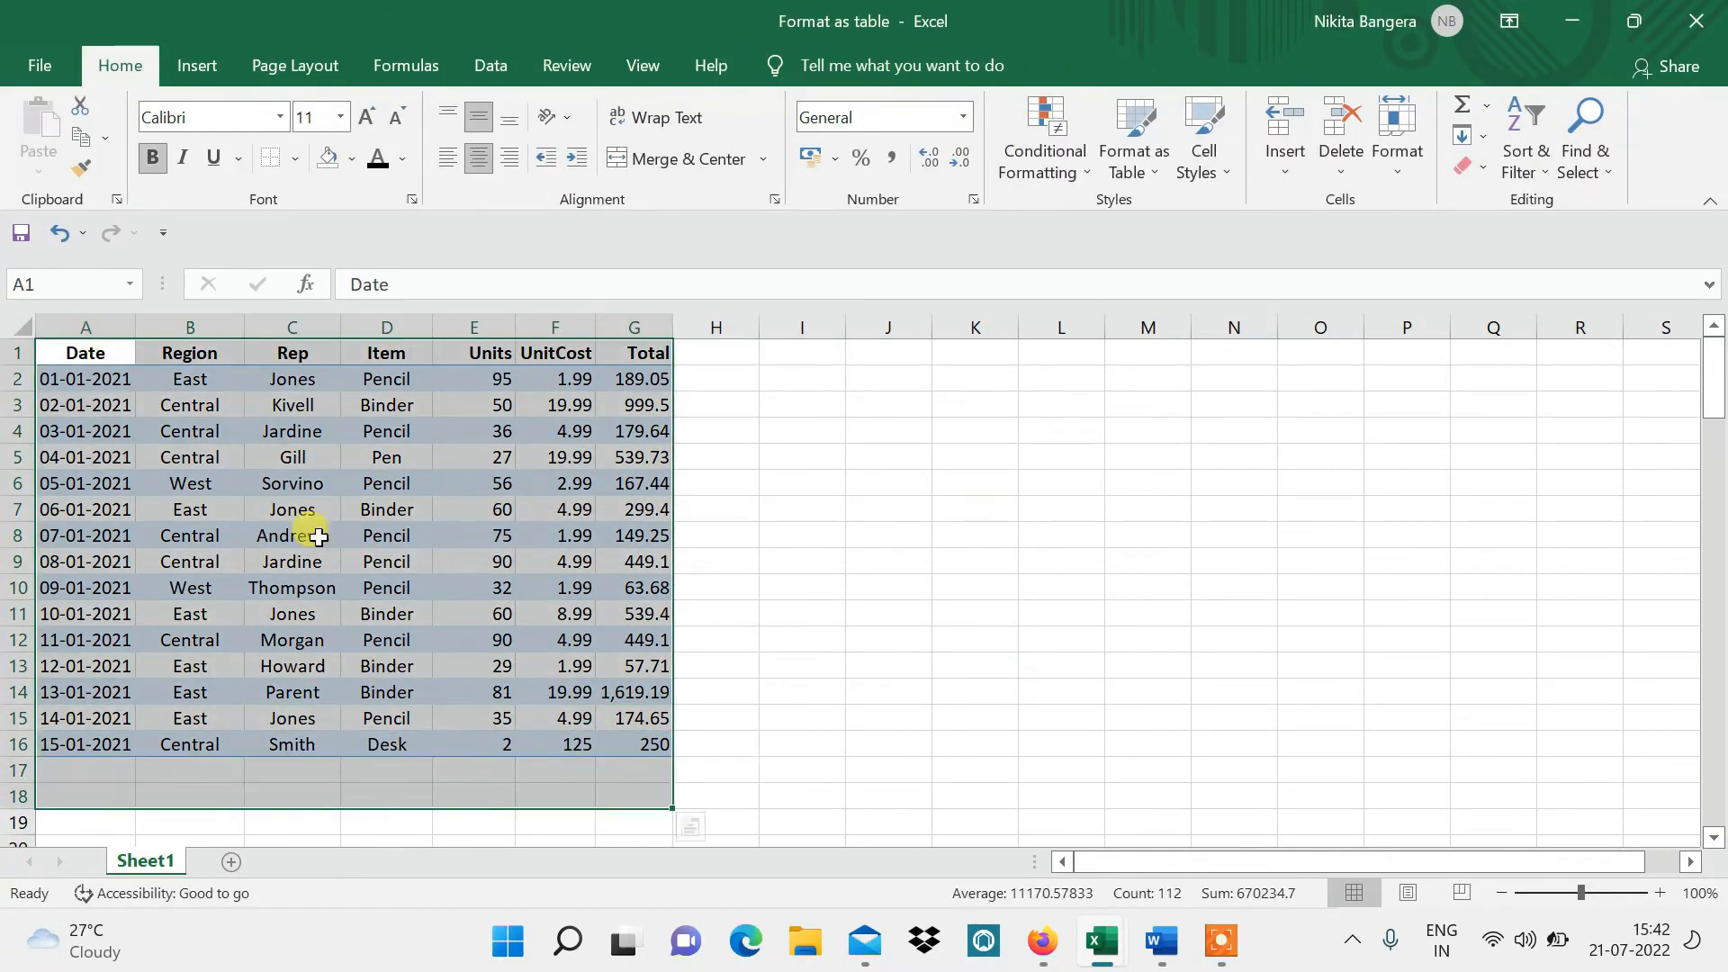
click(210, 585)
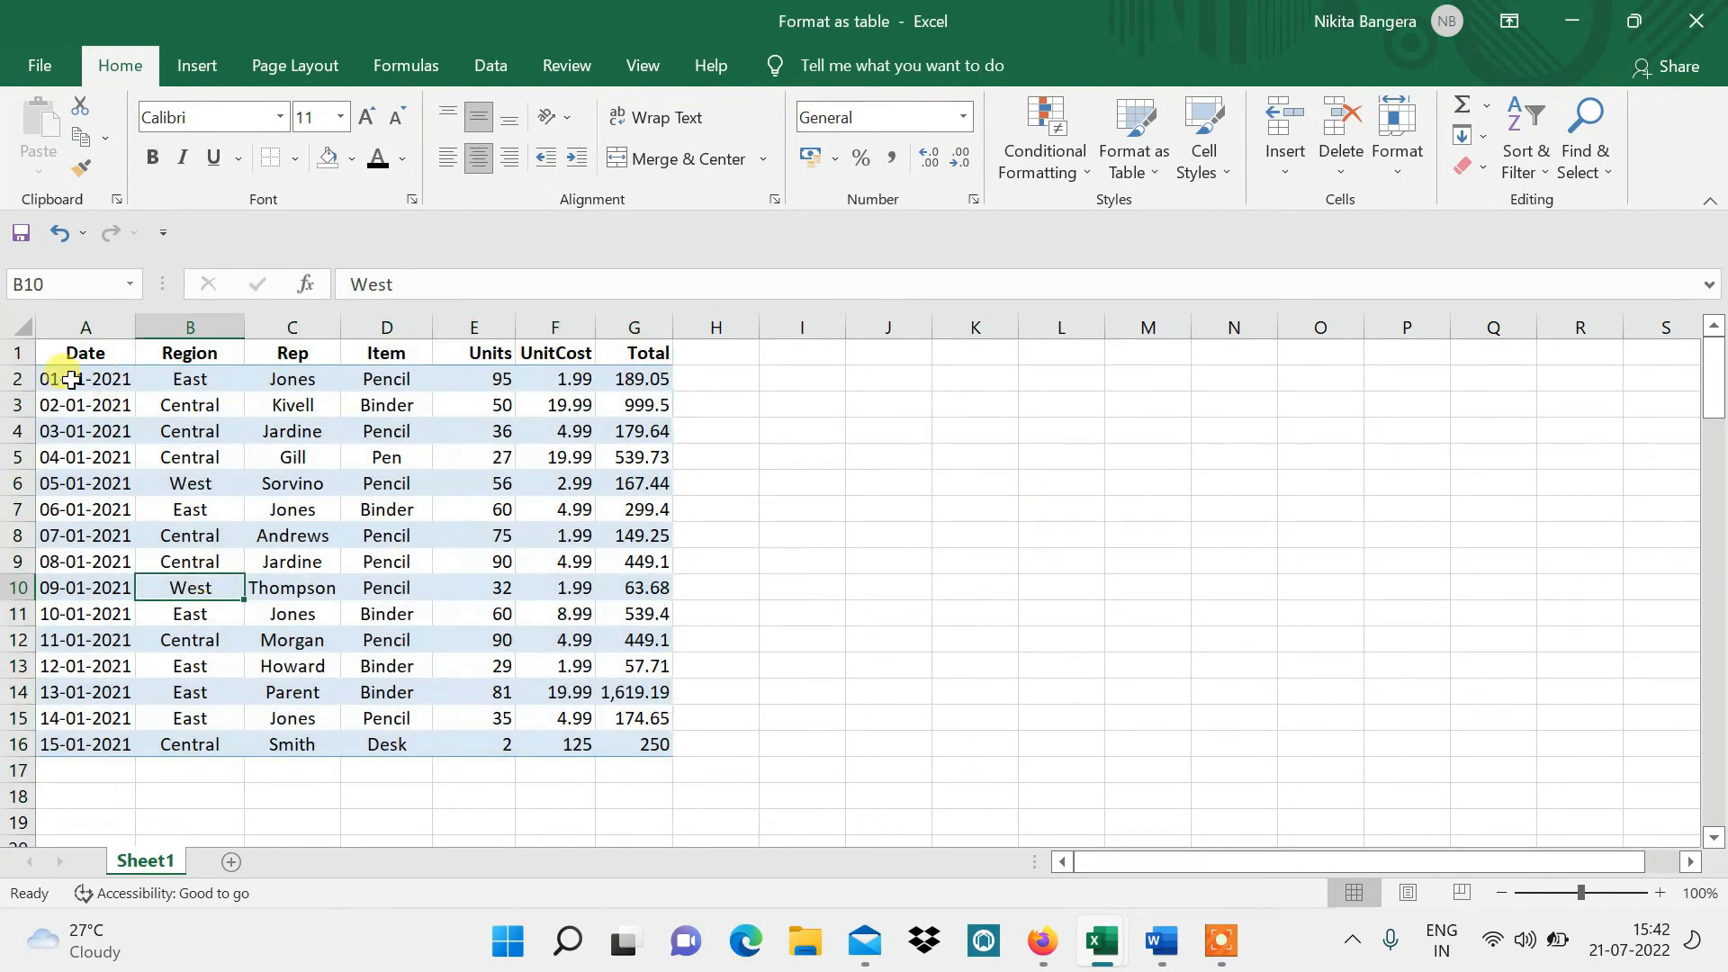
drag(79, 353, 638, 737)
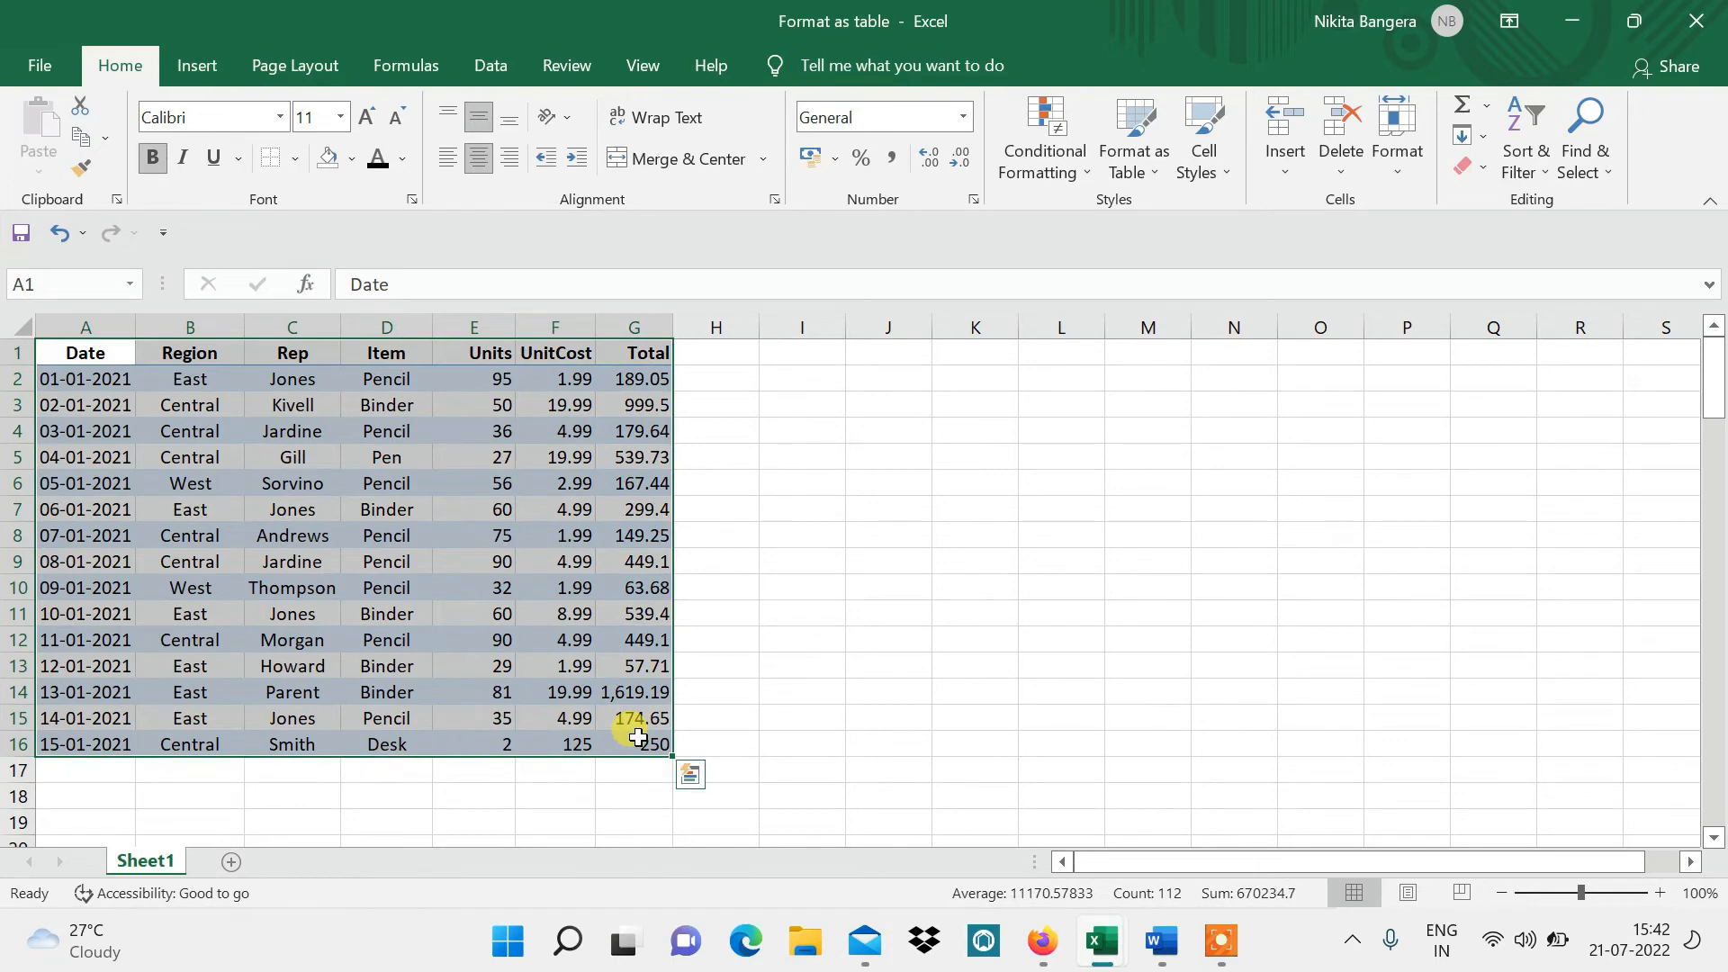
click(351, 159)
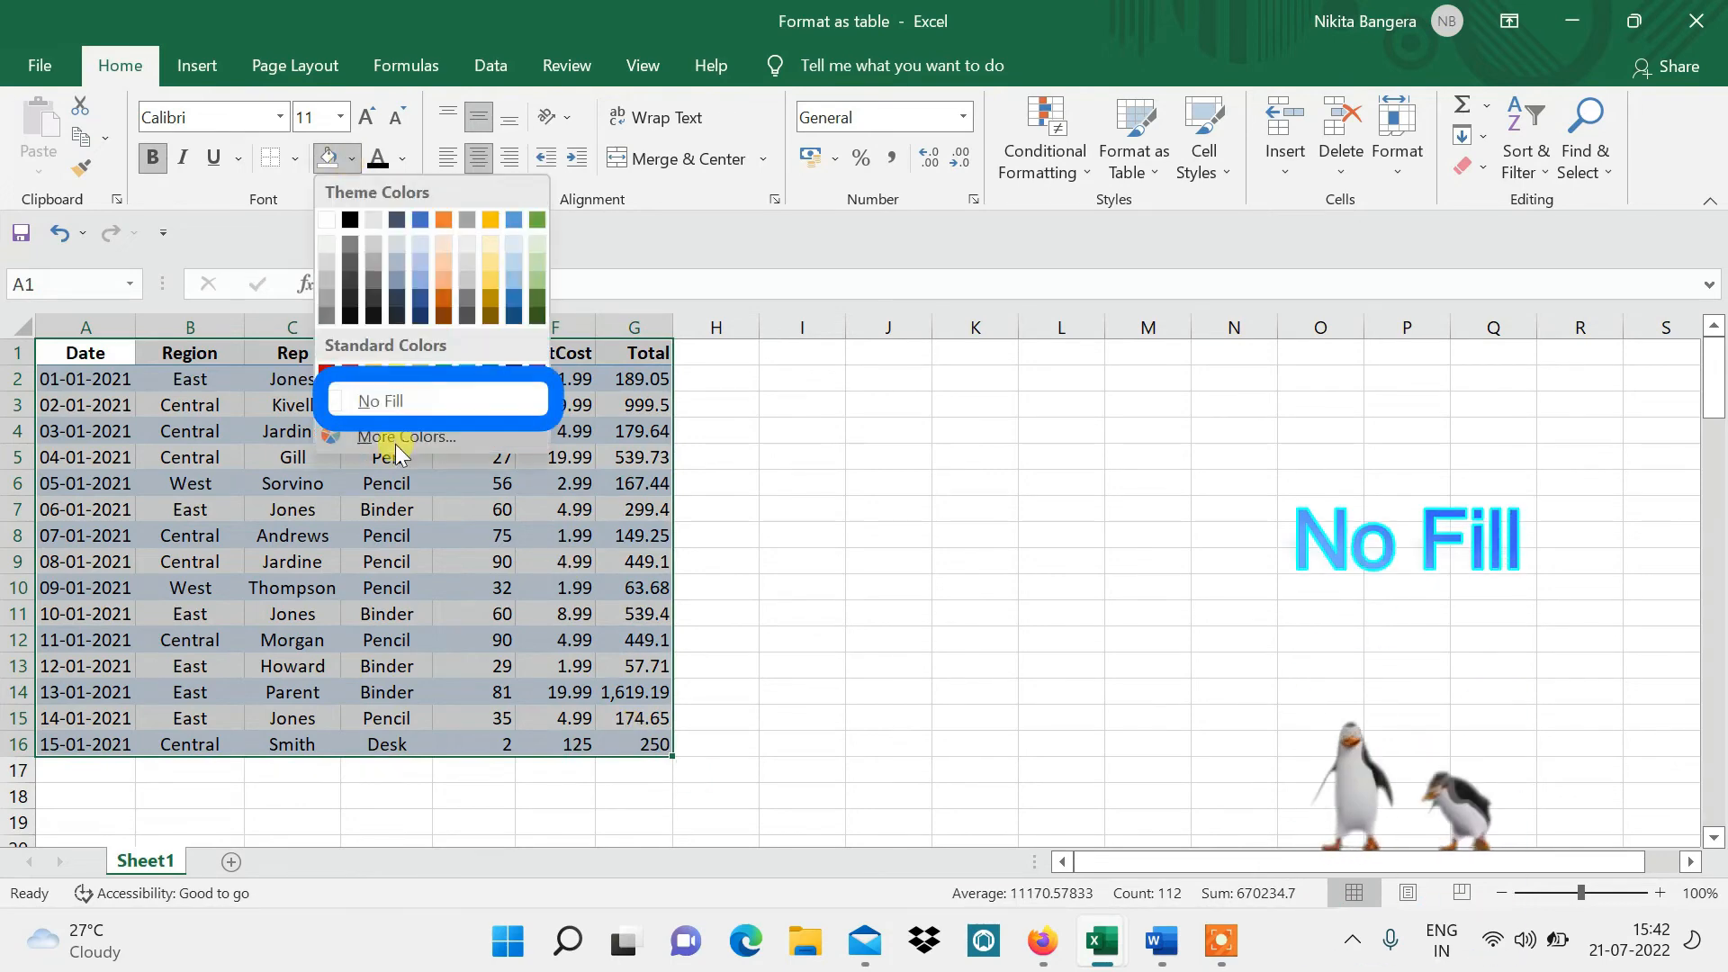
click(396, 399)
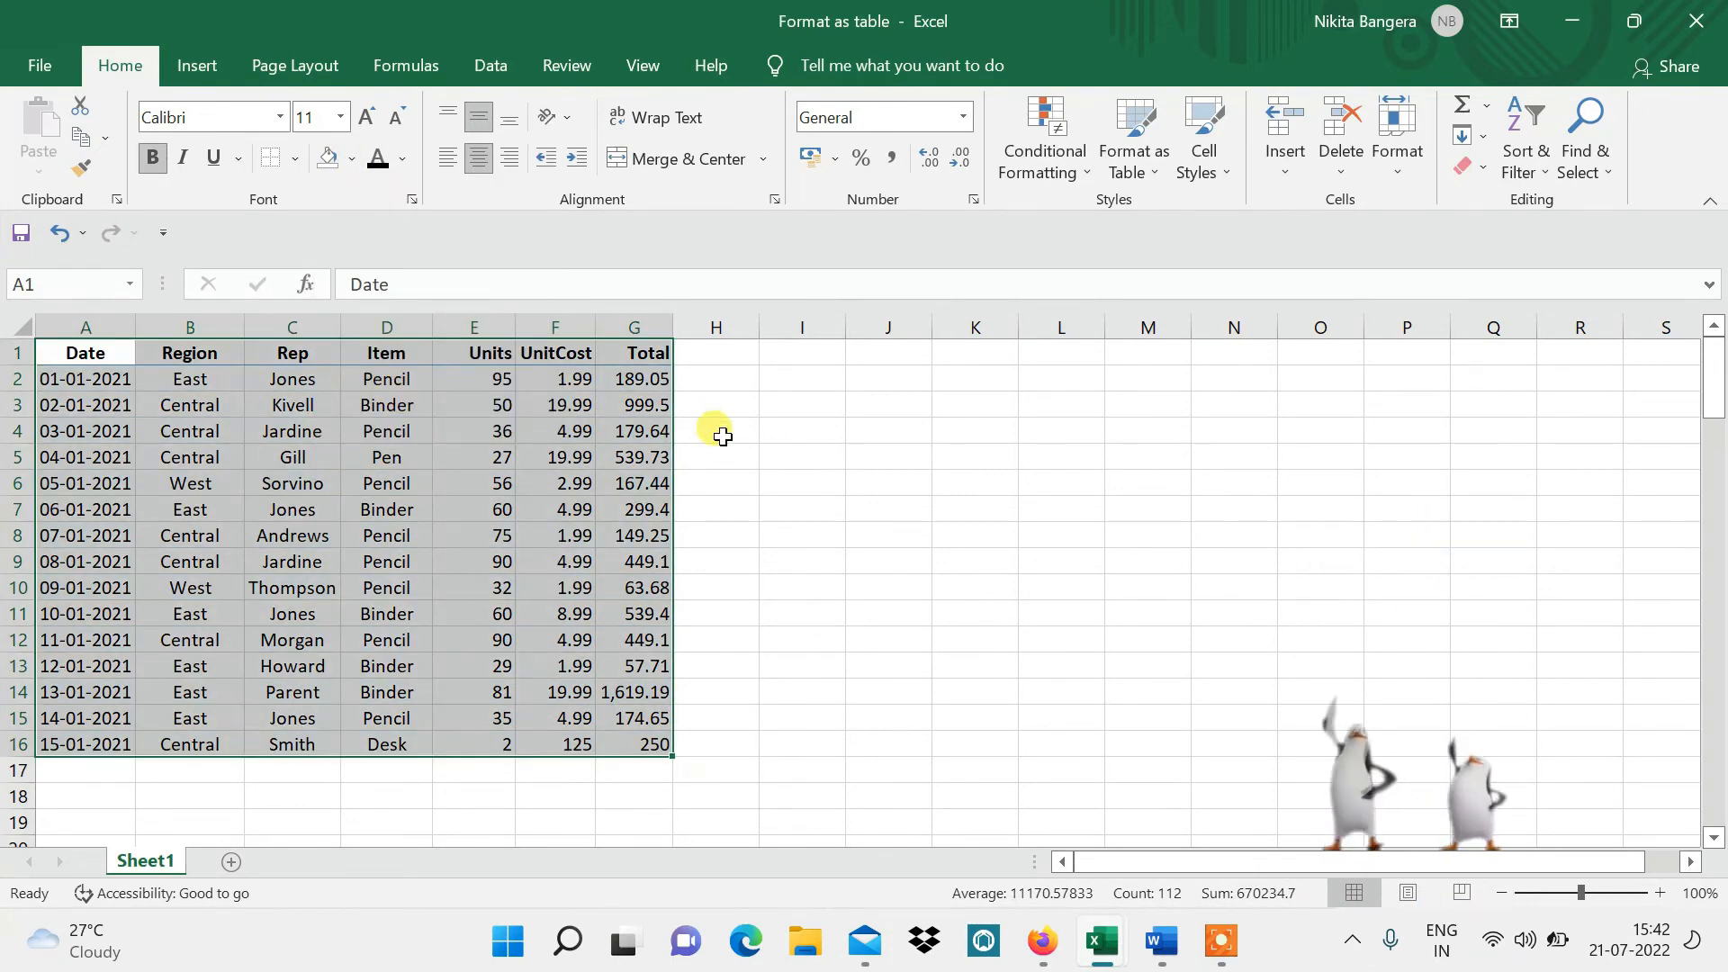
click(221, 482)
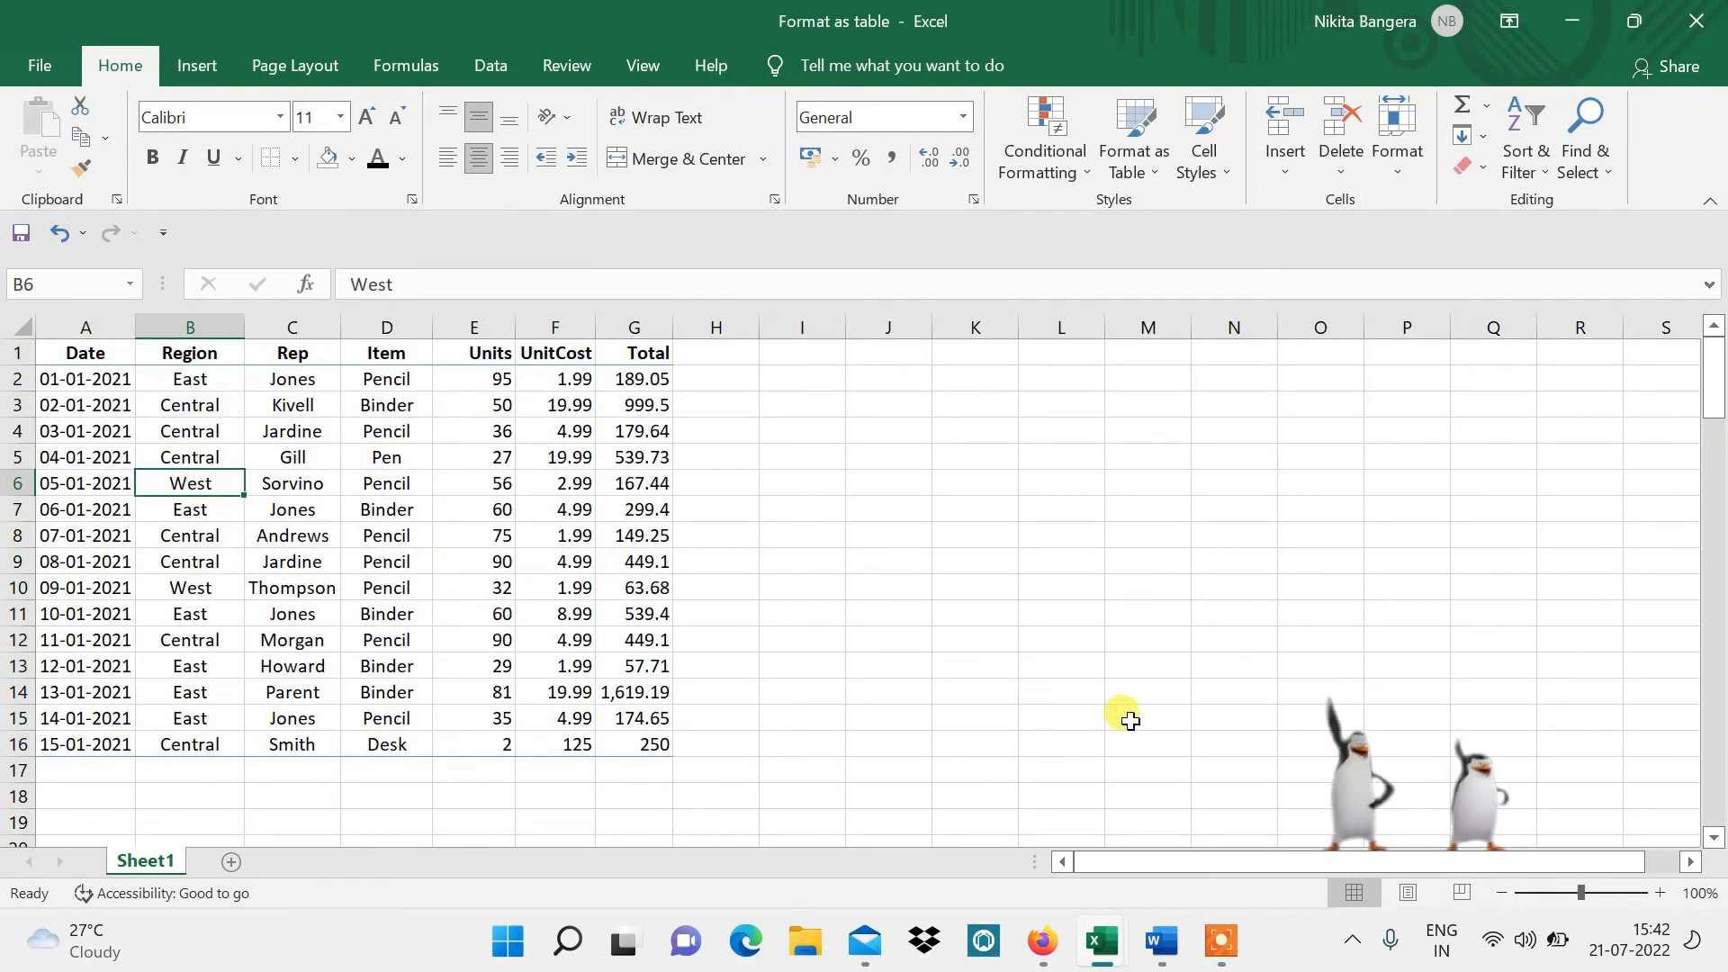
click(650, 531)
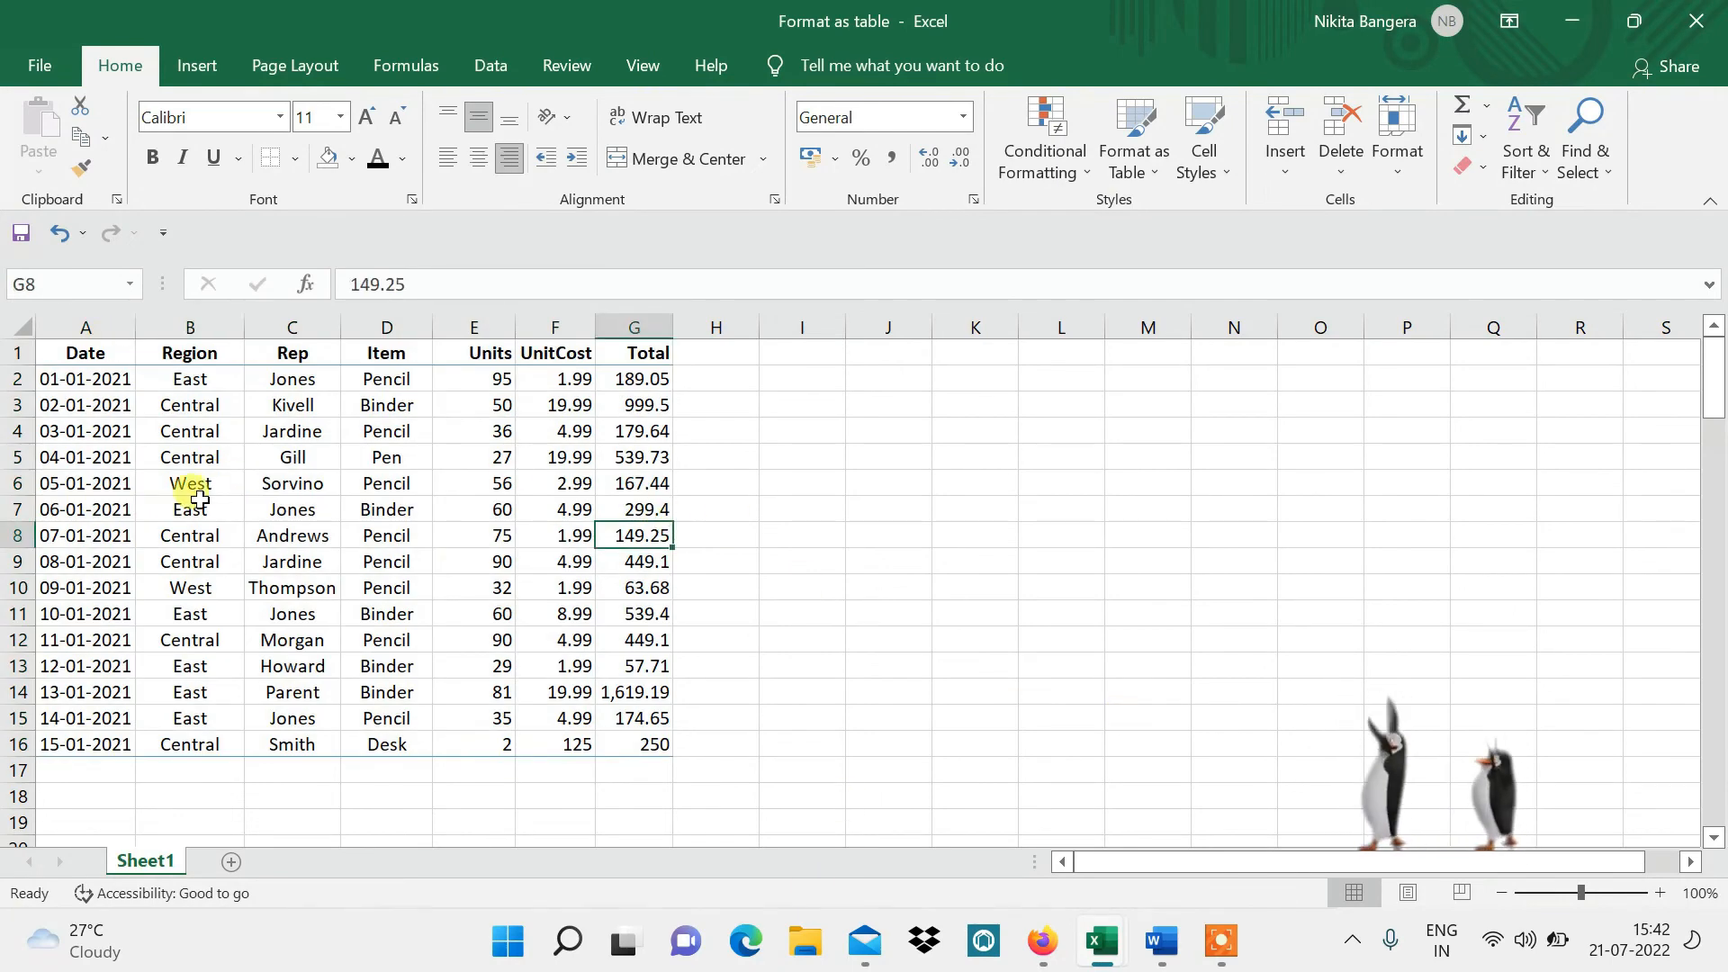
click(866, 455)
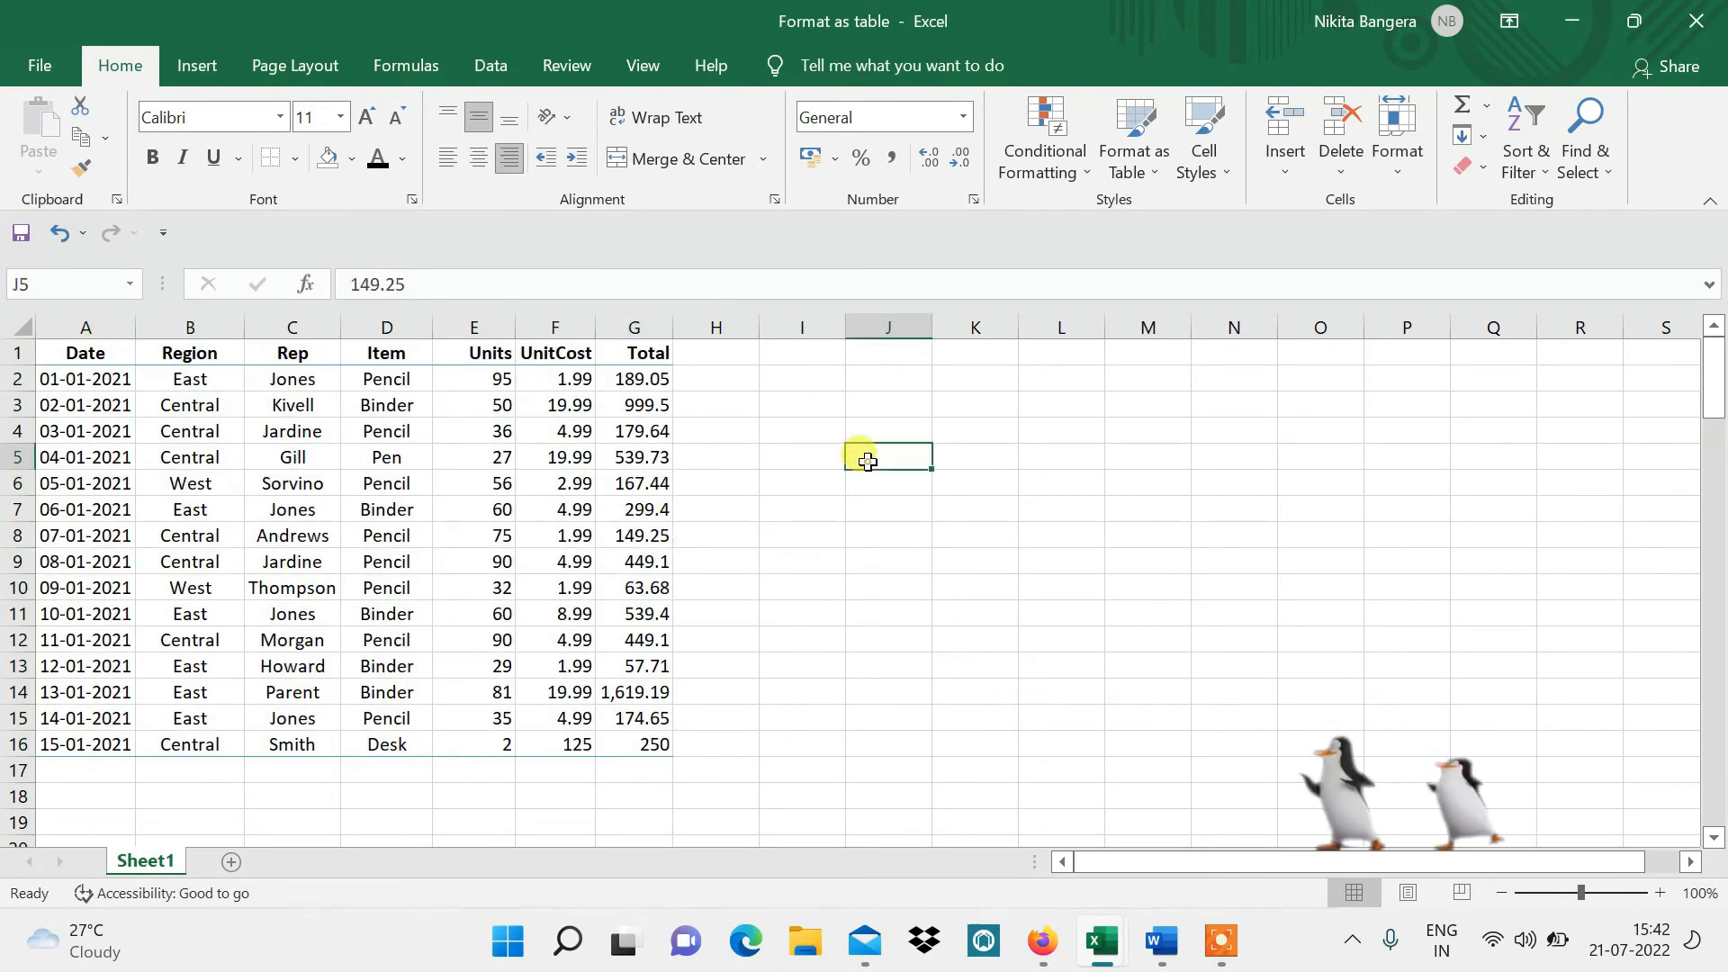